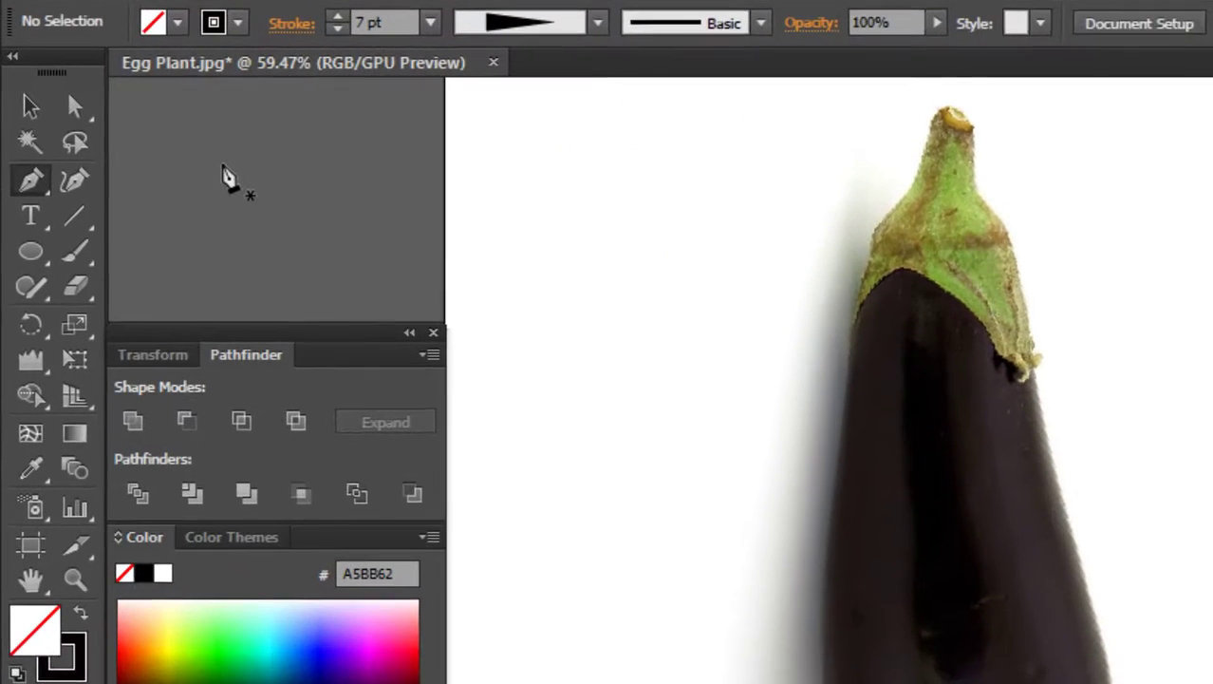
Tear off the Pen tool group into a floating panel and move it up and right.
key(v)
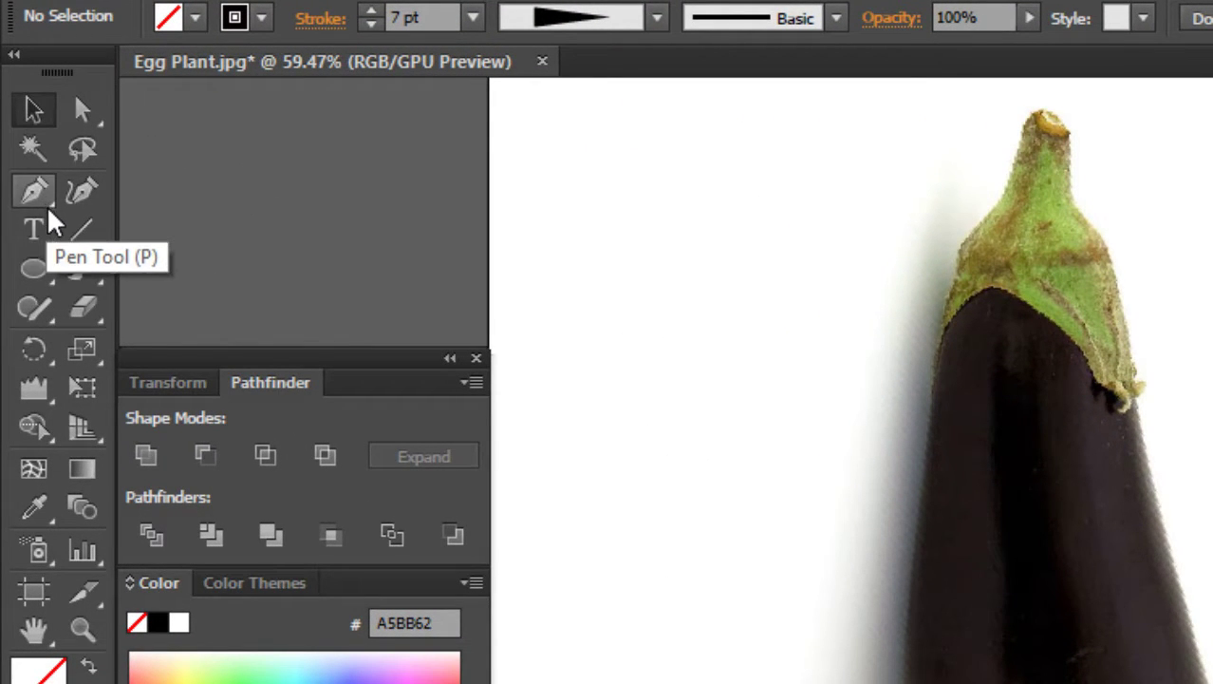
click(50, 204)
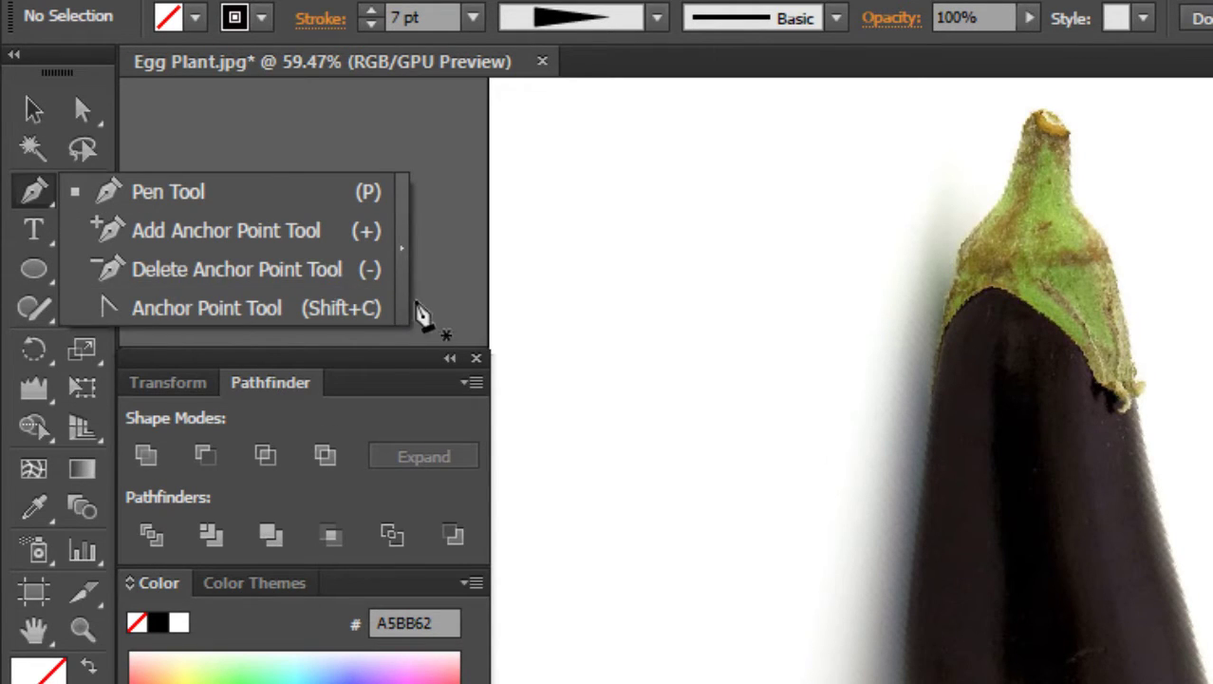
click(404, 258)
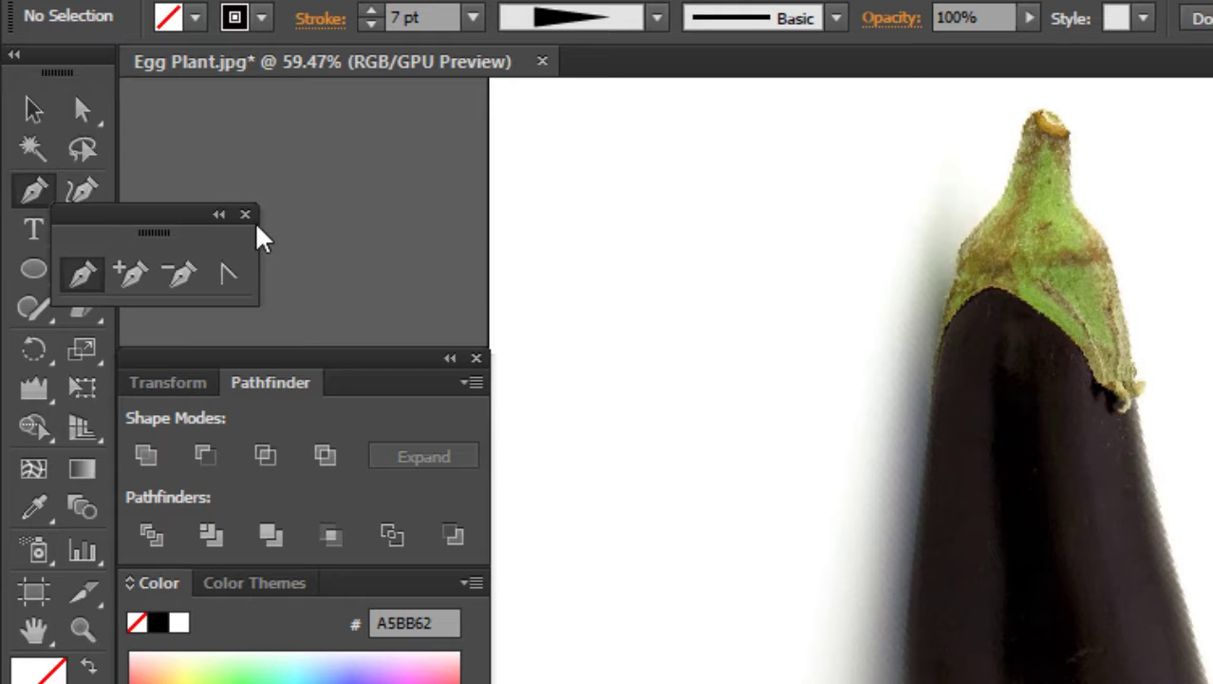
mouse_move(176, 231)
mouse_down()
mouse_move(216, 192)
mouse_move(244, 114)
mouse_move(257, 114)
mouse_move(247, 110)
mouse_up()
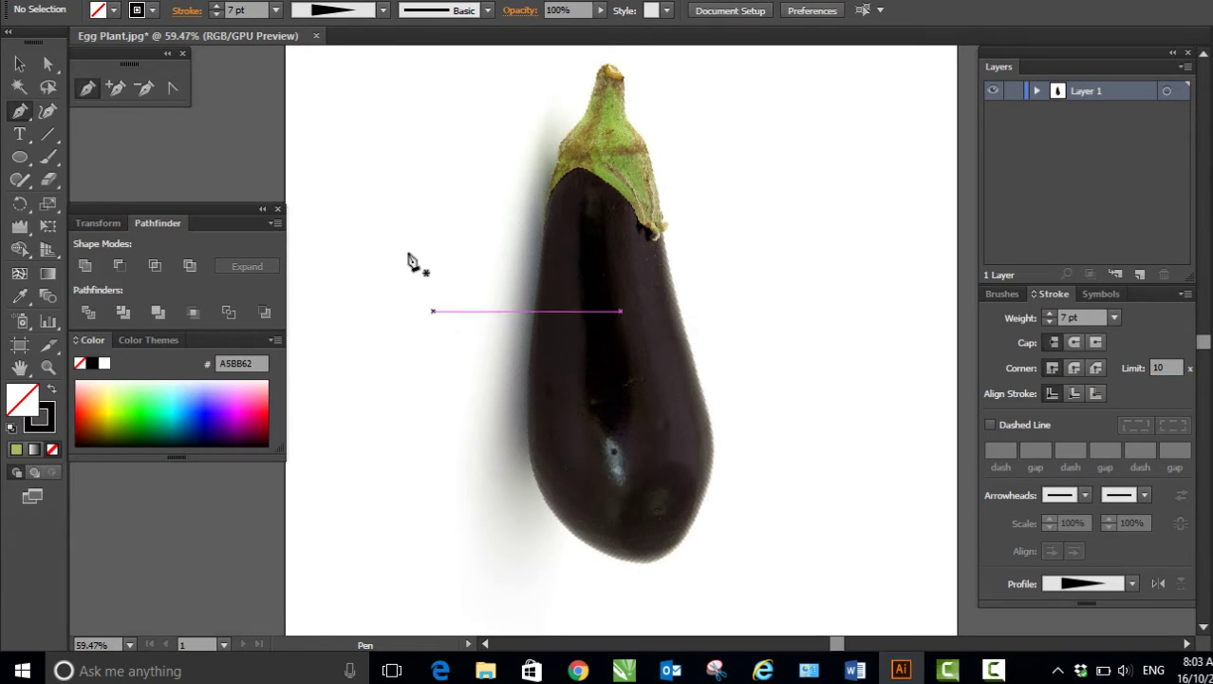
Switch to the Selection tool.
click(19, 65)
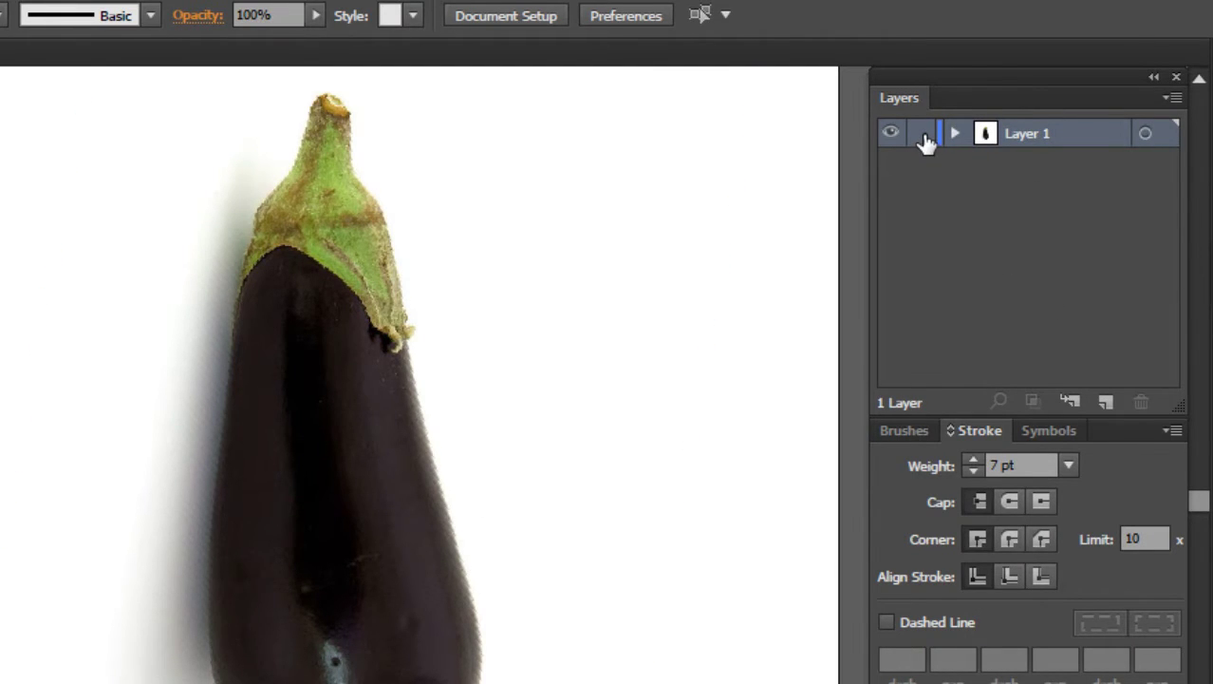
Lock the photo's Layer 1 and add a layer above it named Outline.
click(923, 136)
click(1106, 403)
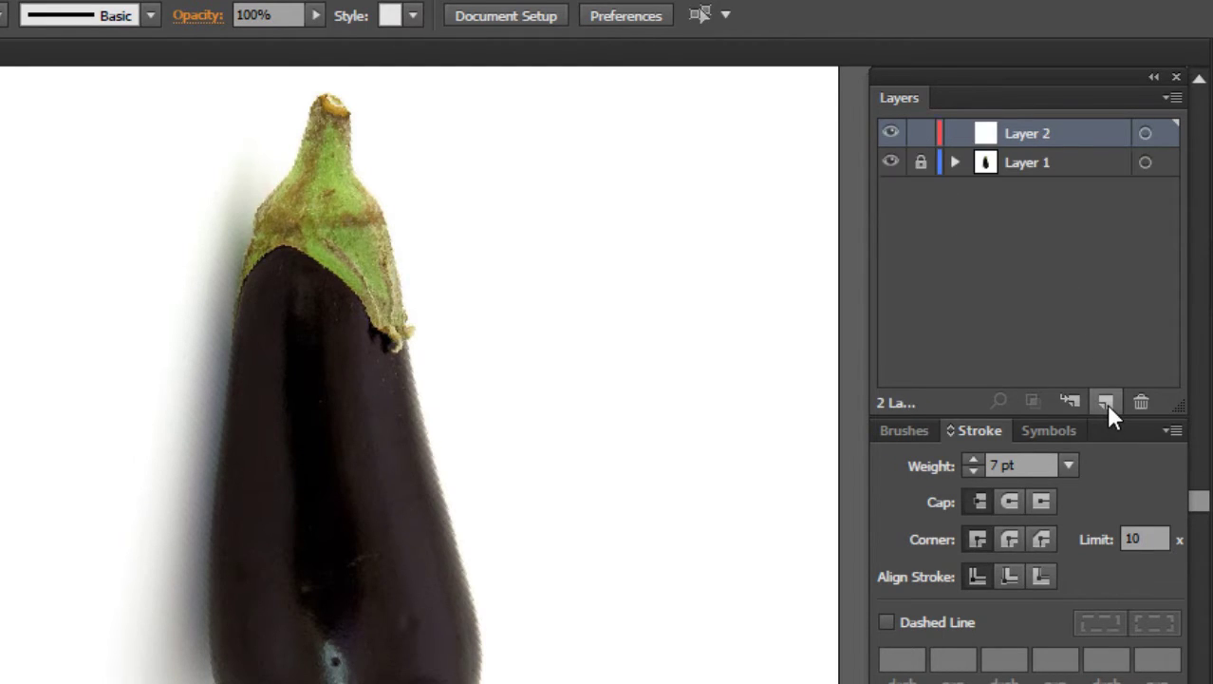
double_click(1063, 134)
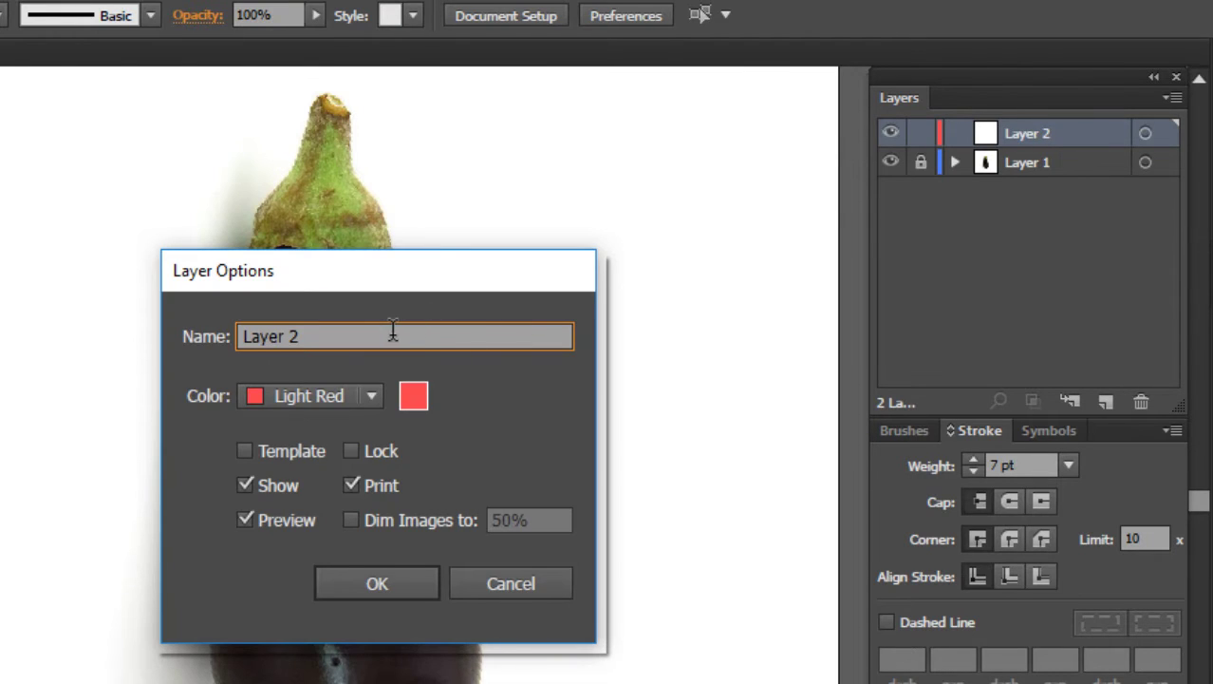
text(J)
key(BackSpace)
text(line)
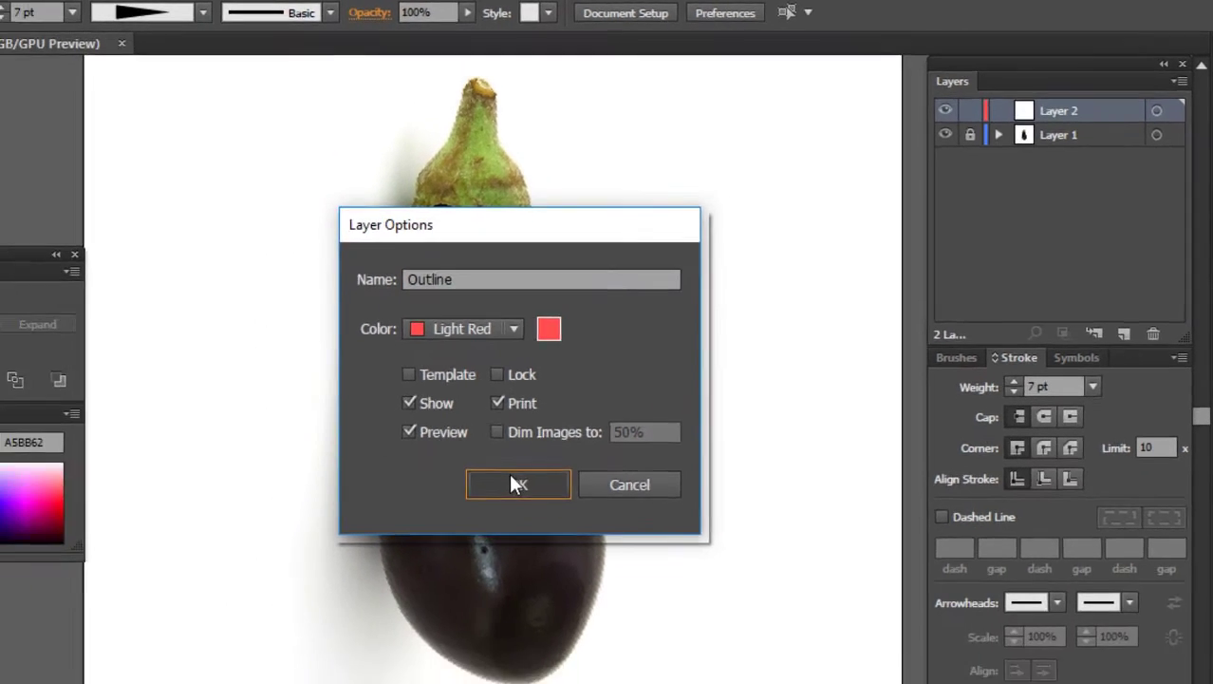
click(377, 581)
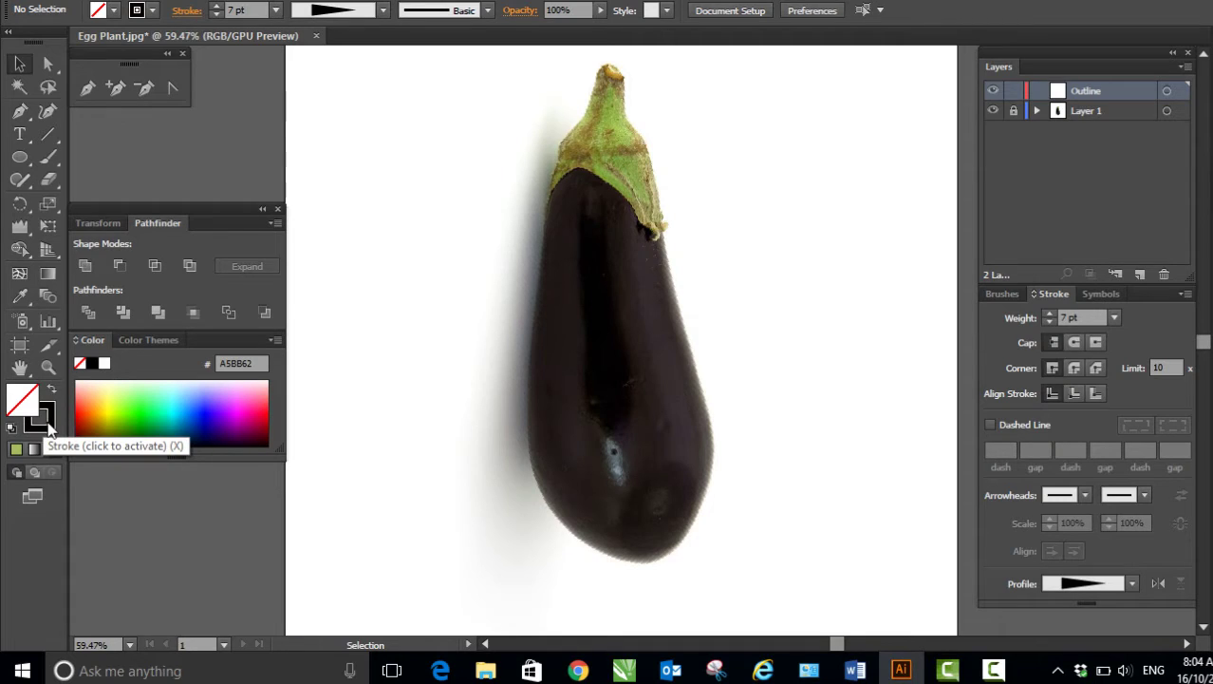
With the Pen tool, place the first anchor at the stem's left base.
click(85, 91)
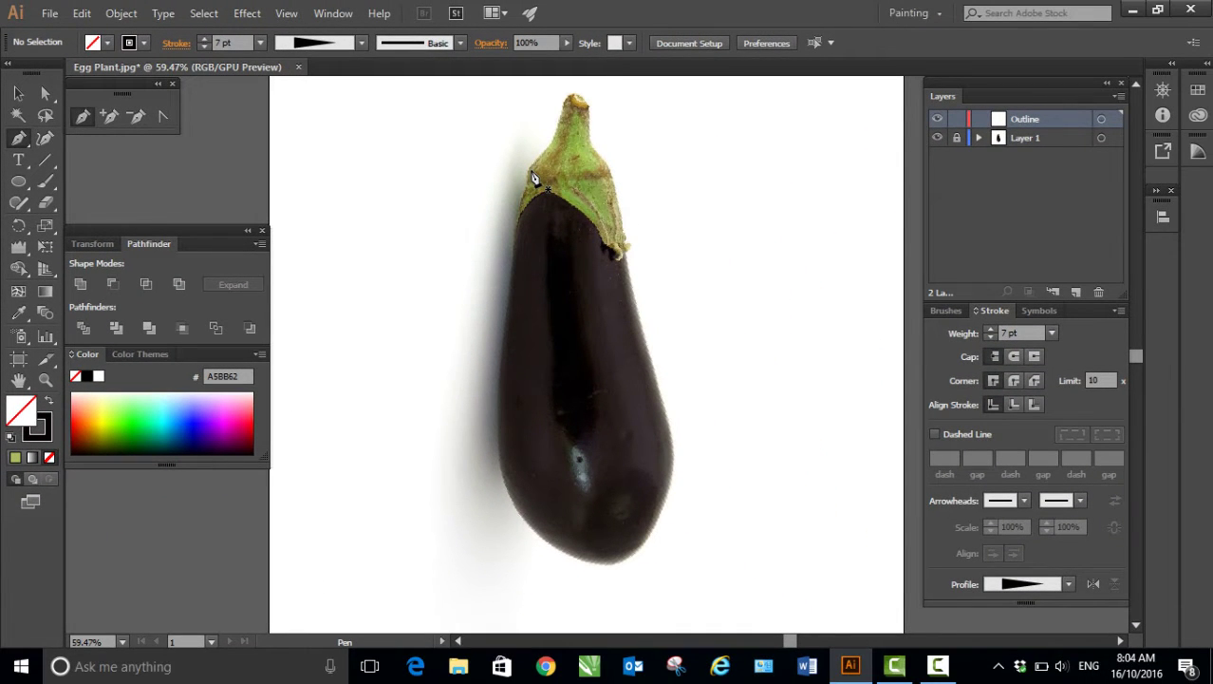
click(531, 172)
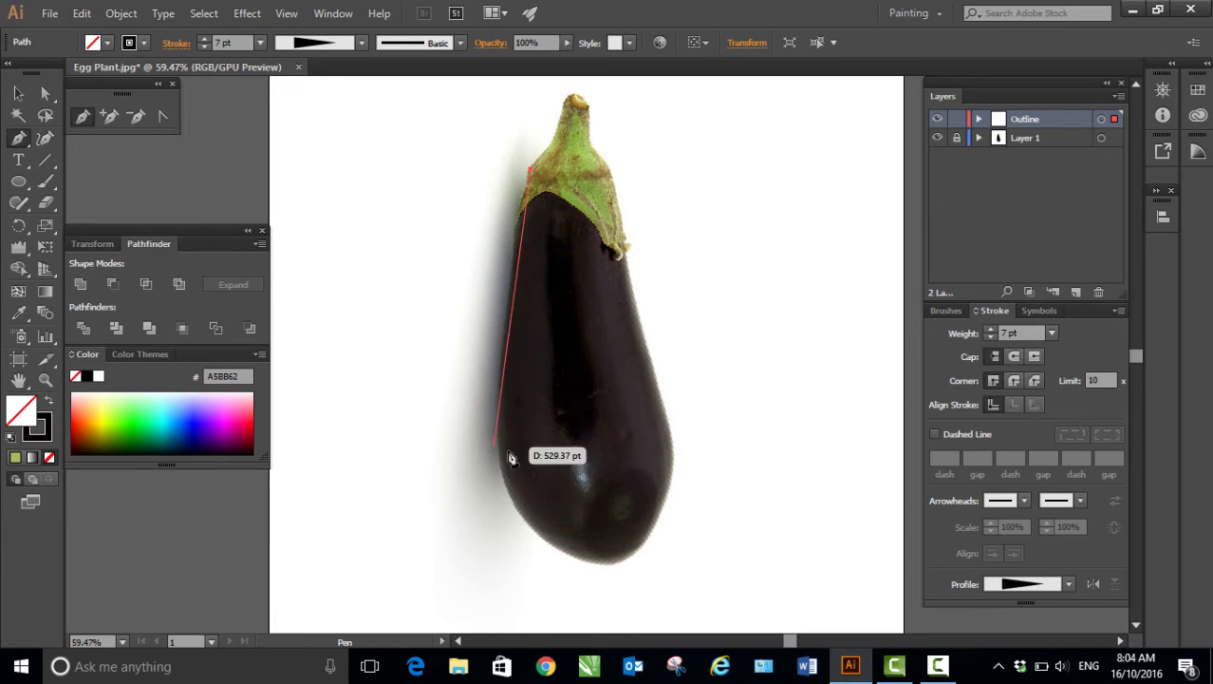
Curve the path down to a smooth bottom point, then up to the stem's right base.
click(615, 566)
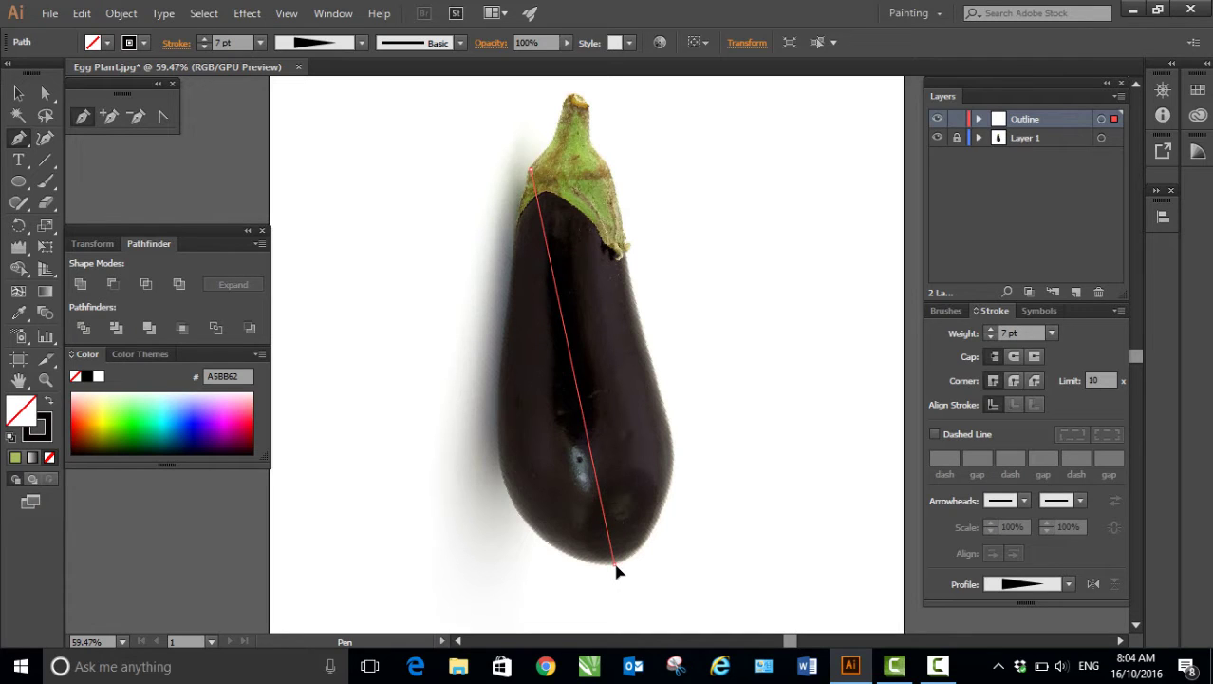
mouse_move(616, 567)
mouse_down()
mouse_move(765, 607)
mouse_move(836, 609)
mouse_move(852, 590)
mouse_up()
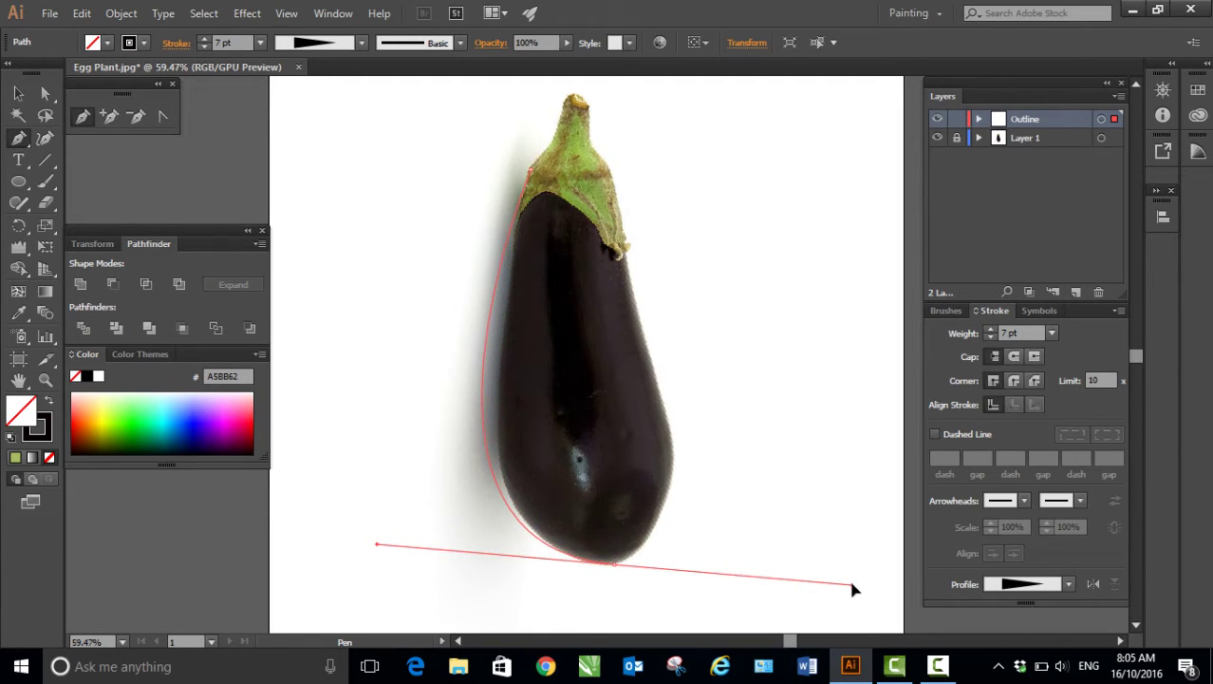
drag(853, 590, 852, 589)
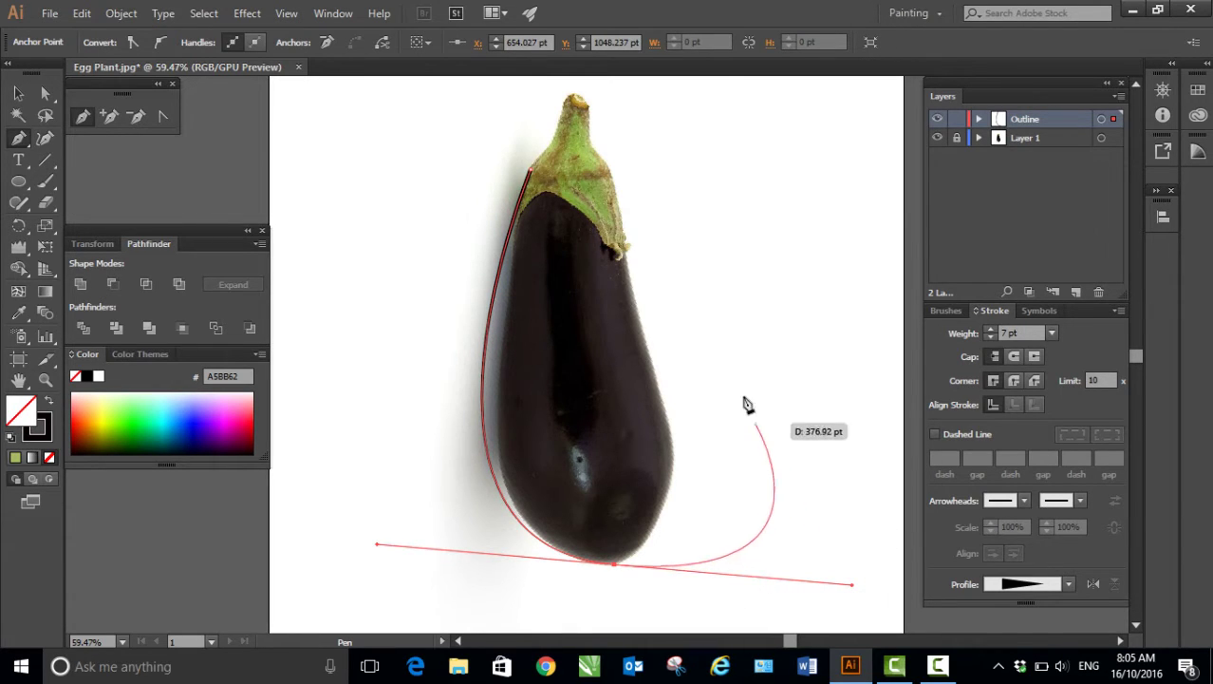
drag(613, 183, 744, 478)
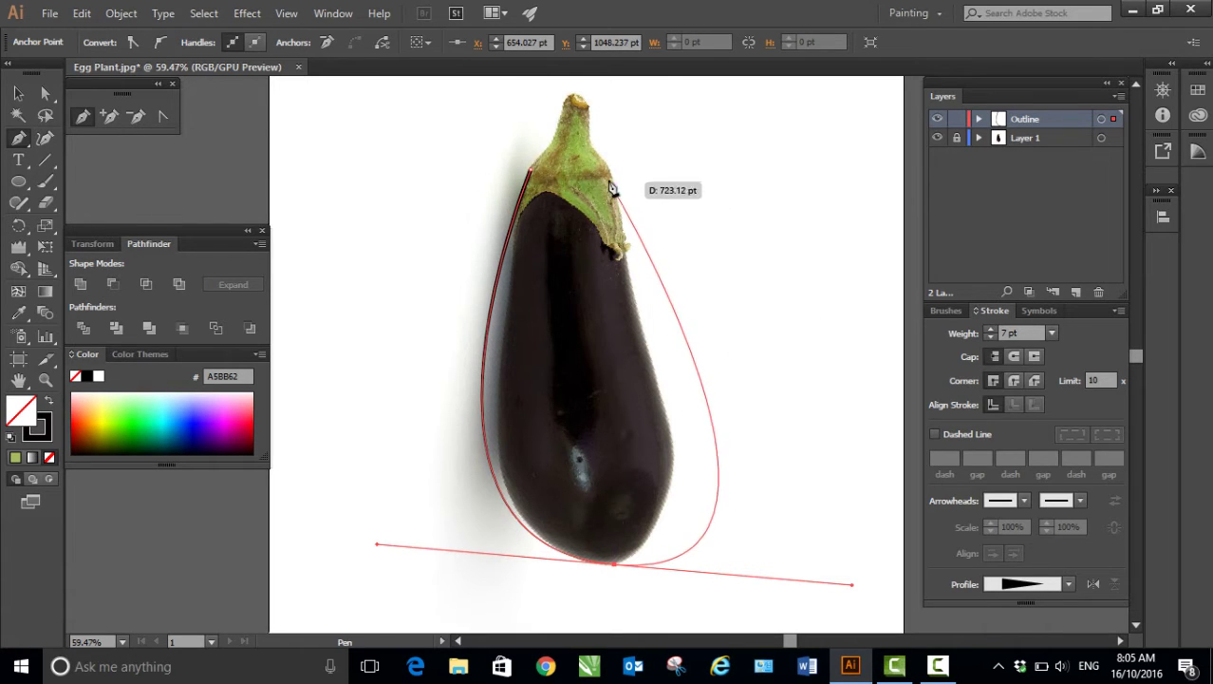
click(614, 565)
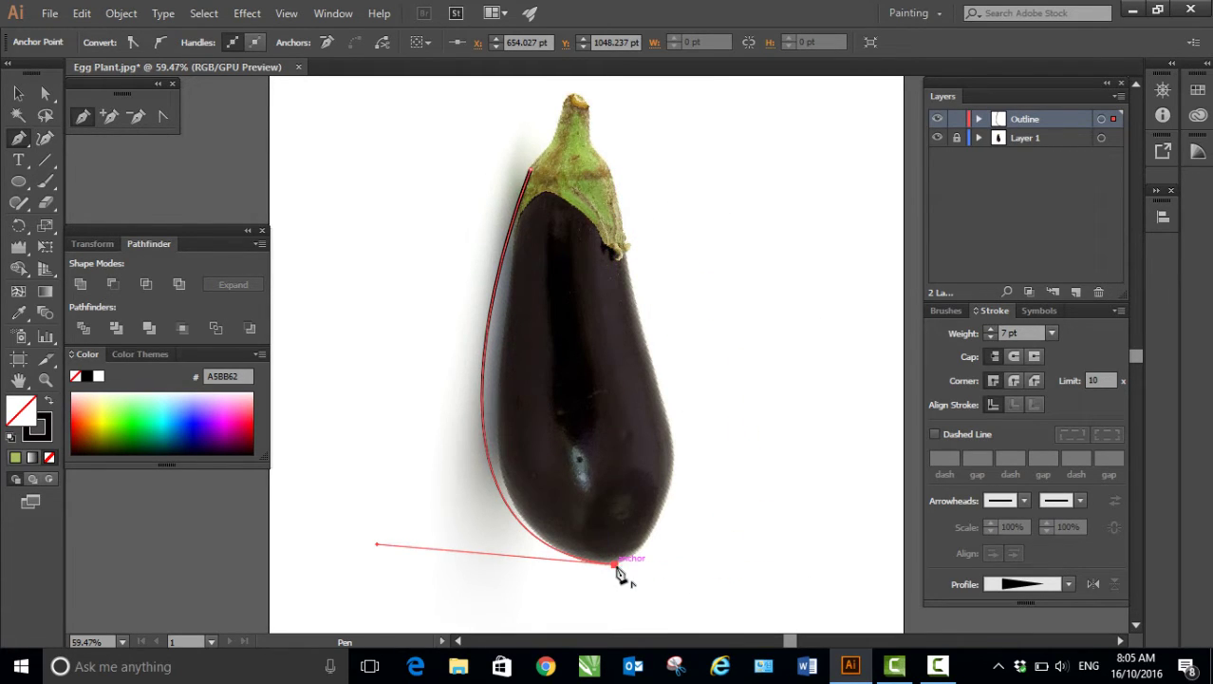
click(615, 182)
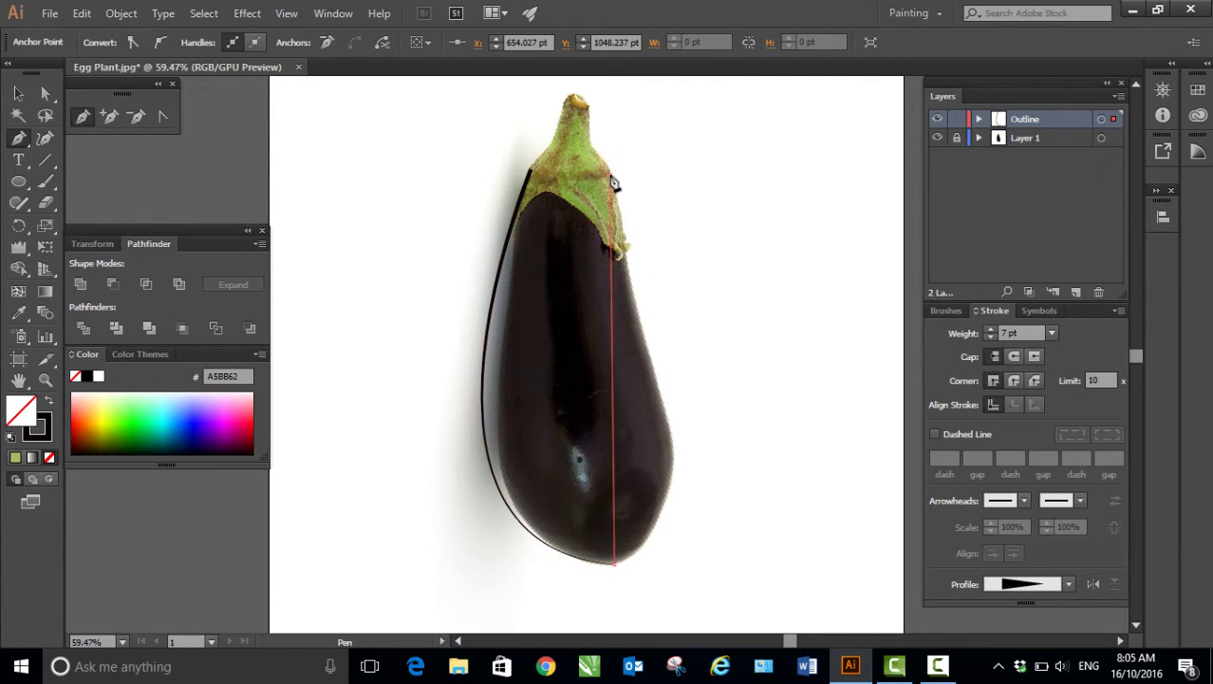
mouse_move(612, 179)
mouse_down()
mouse_move(545, 149)
mouse_move(472, 50)
mouse_move(487, 130)
mouse_up()
Pull the long stray handle inward to tighten the body curve.
key(space)
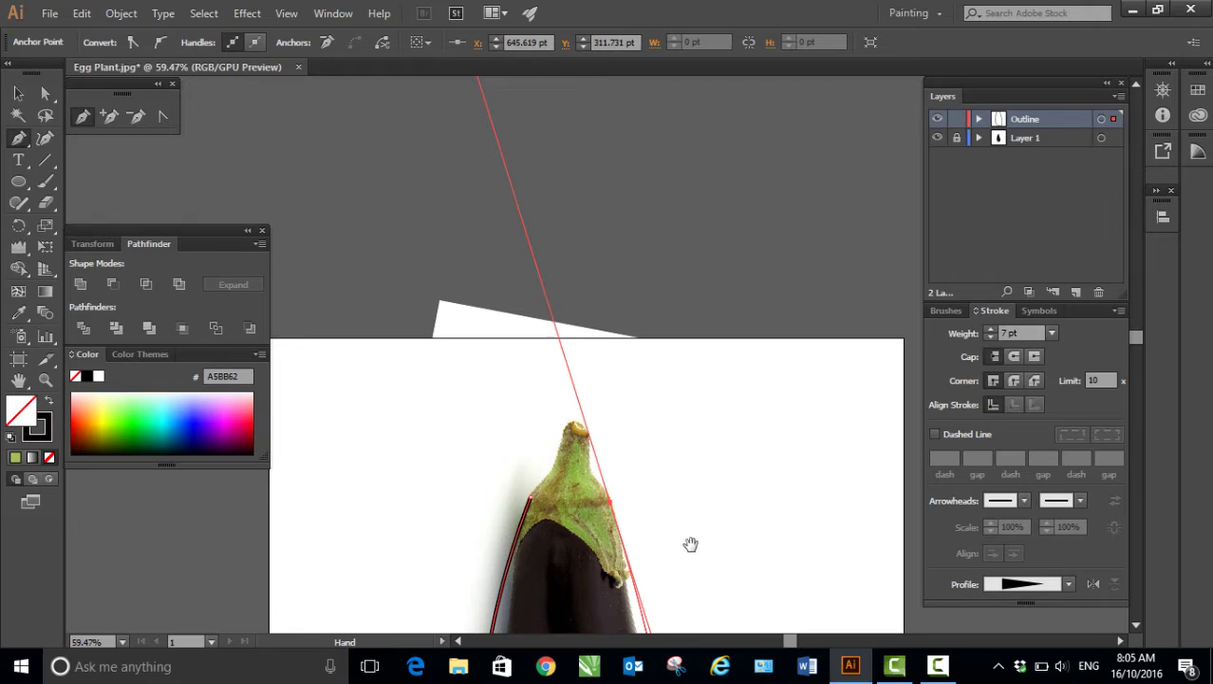
drag(699, 556, 666, 238)
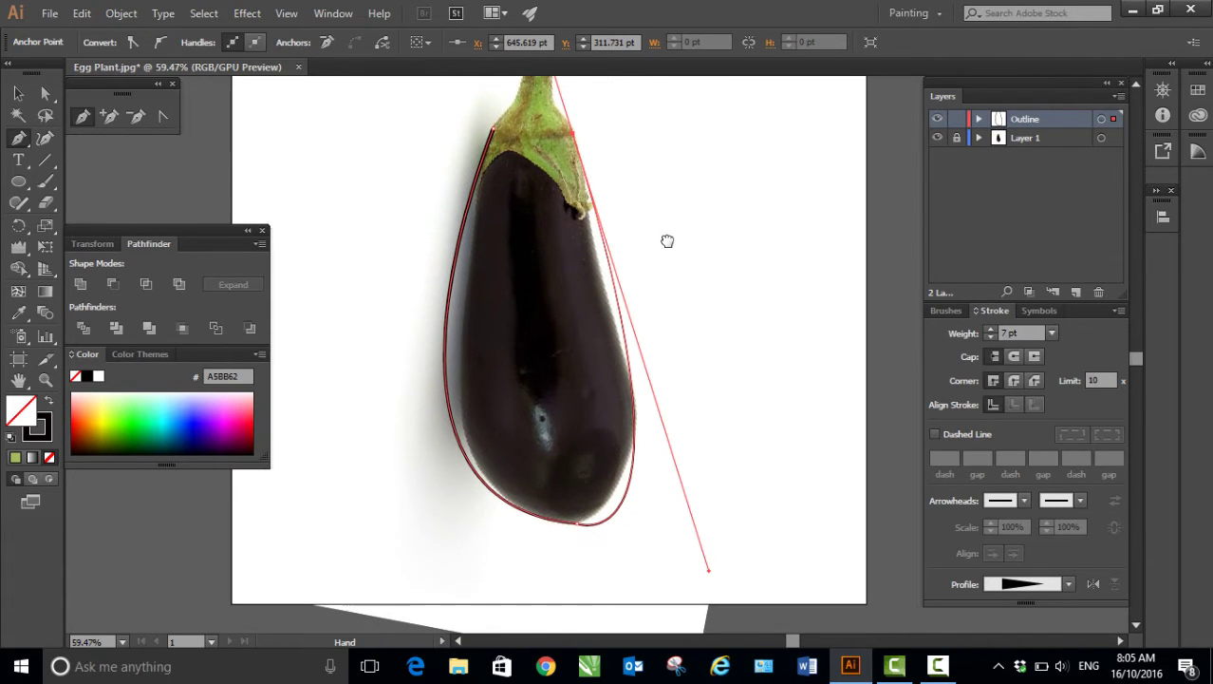
click(161, 116)
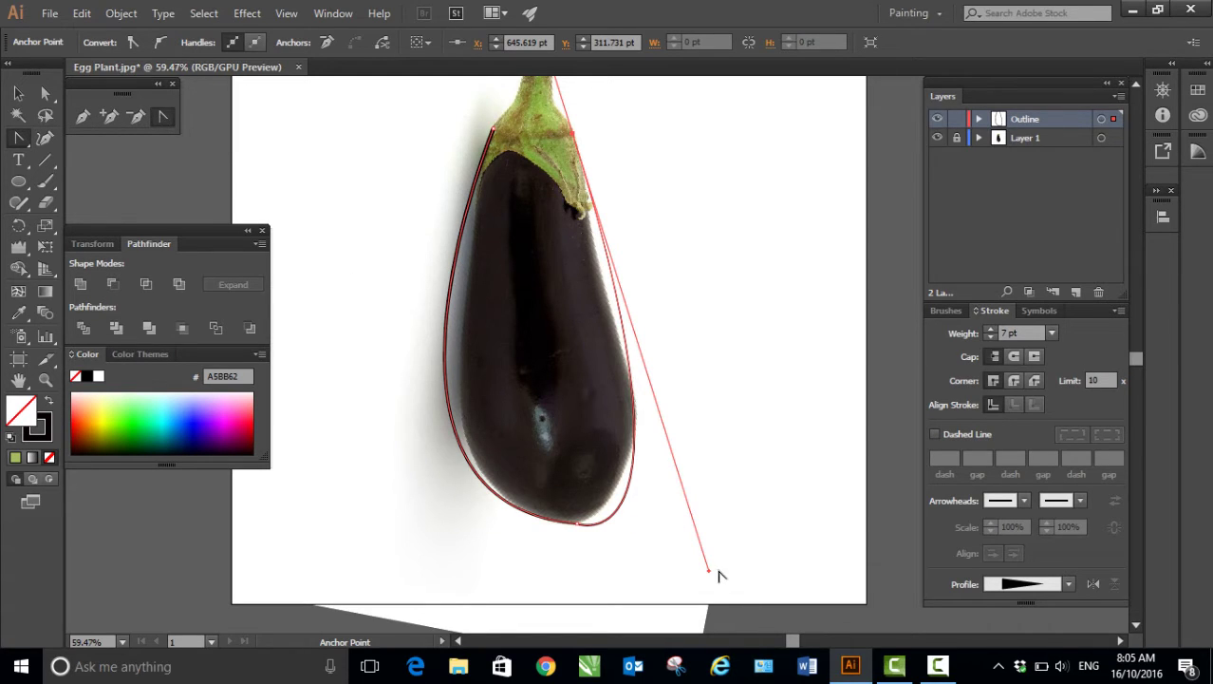
mouse_move(709, 570)
mouse_down()
mouse_move(715, 528)
mouse_move(742, 525)
mouse_up()
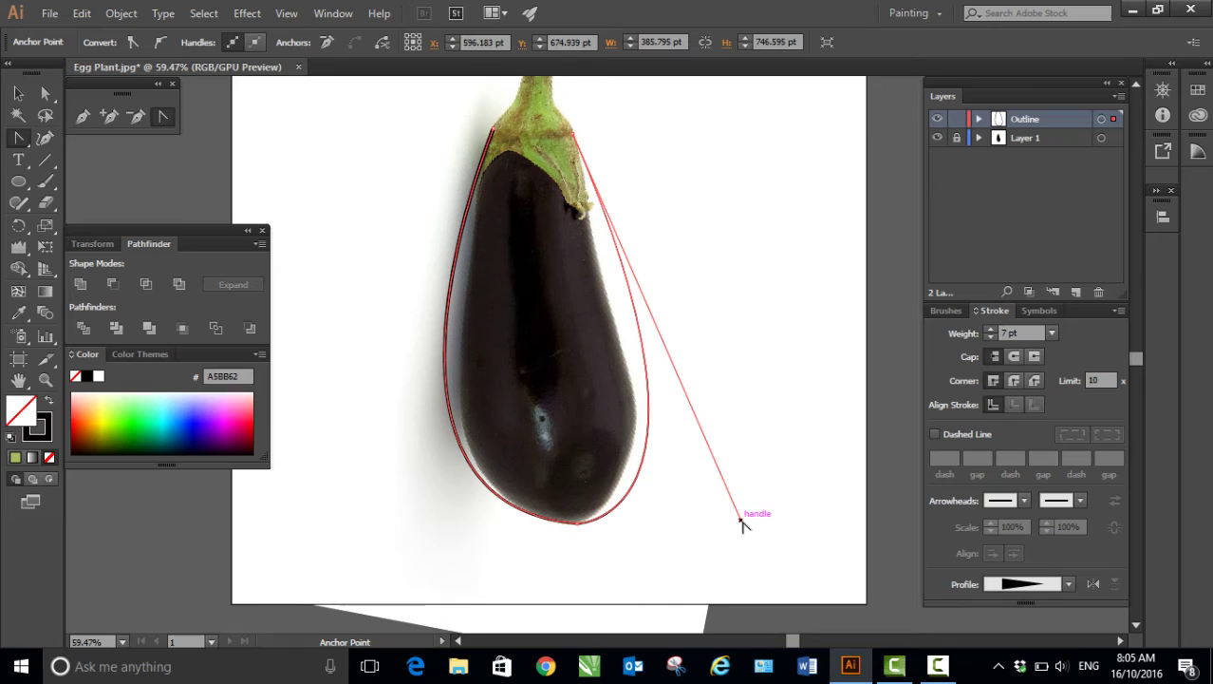
Finish drawing and deselect the body outline.
key(p)
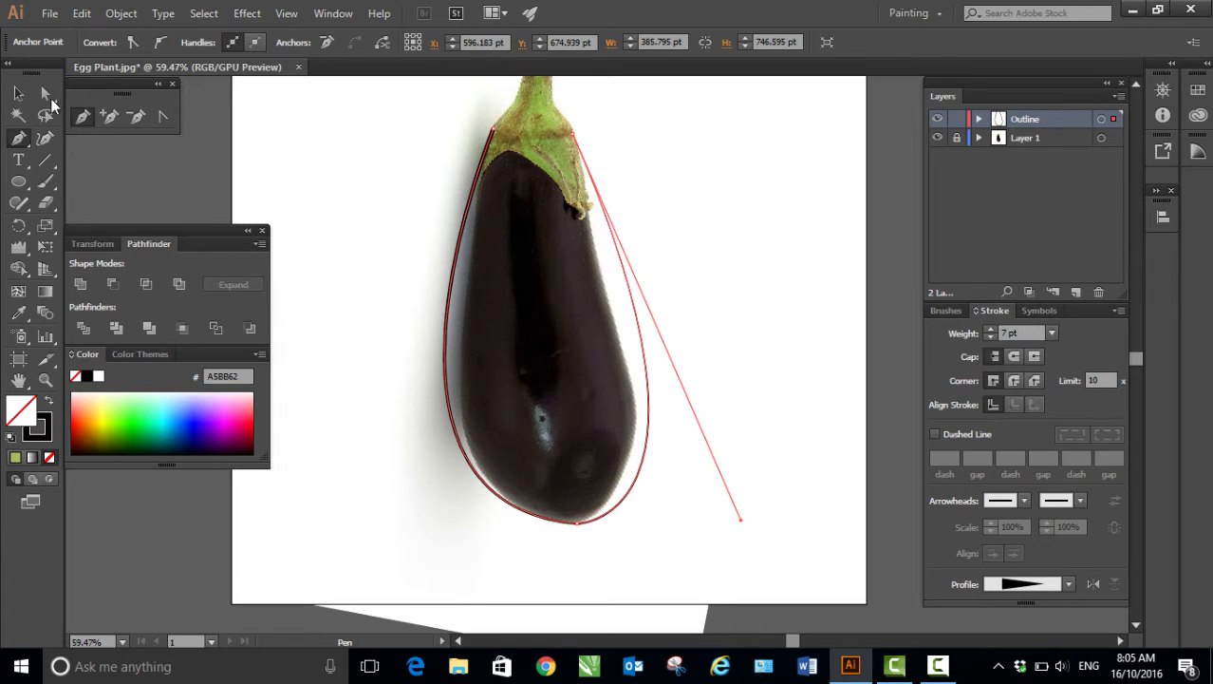
click(18, 93)
click(752, 369)
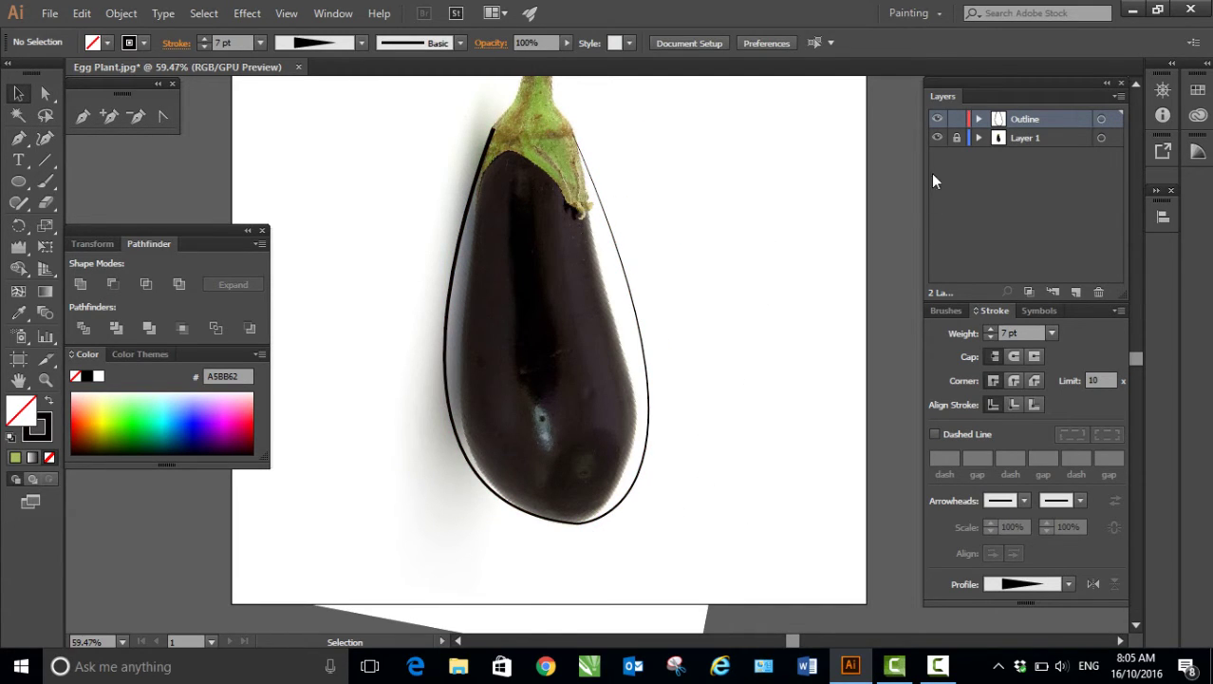
Hide Layer 1 and flatten the bottom anchor's left handle to smooth the curve.
click(939, 139)
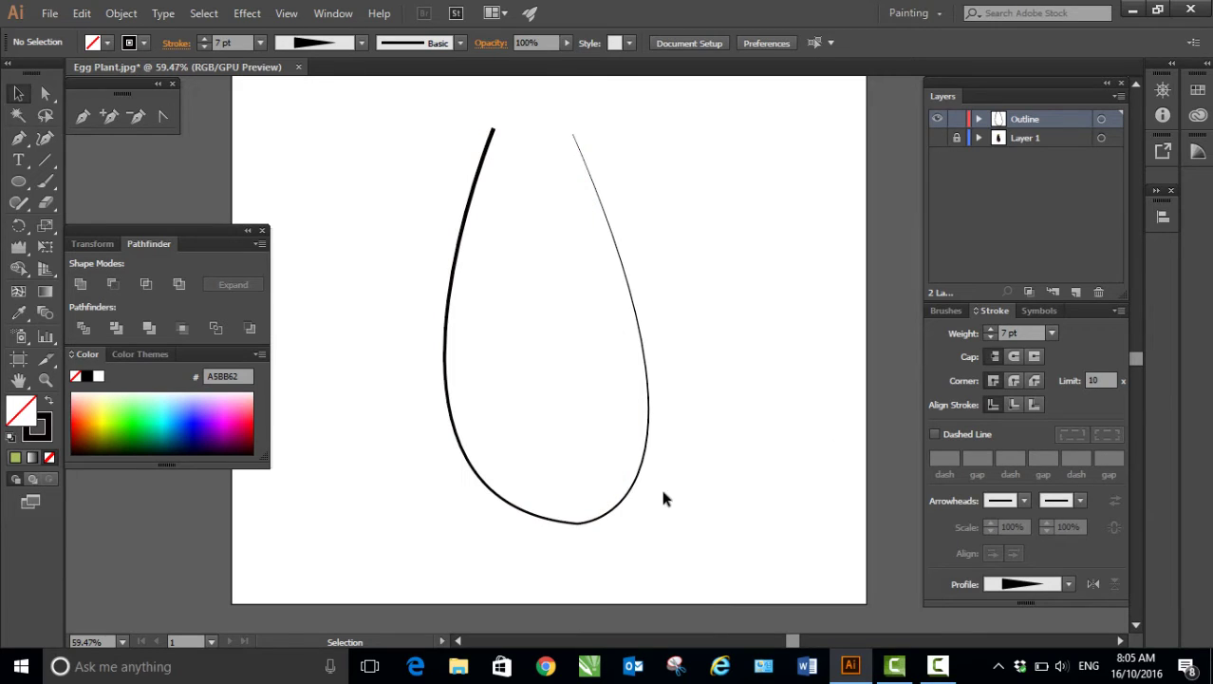
click(44, 95)
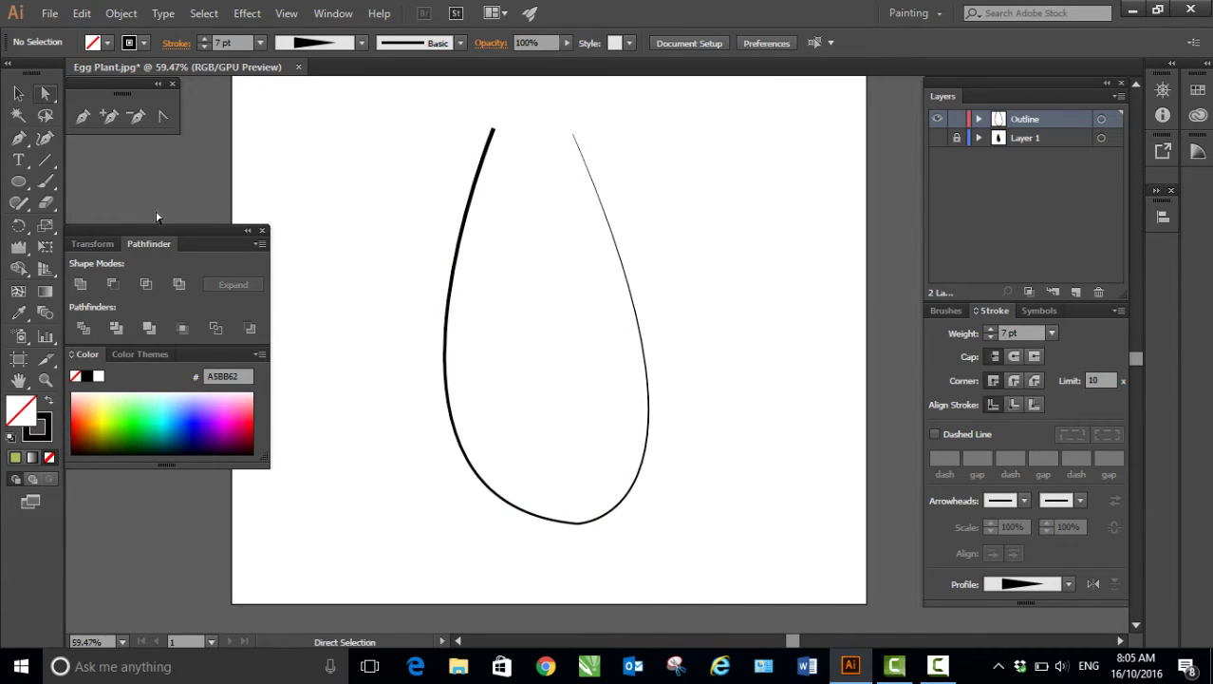
click(576, 521)
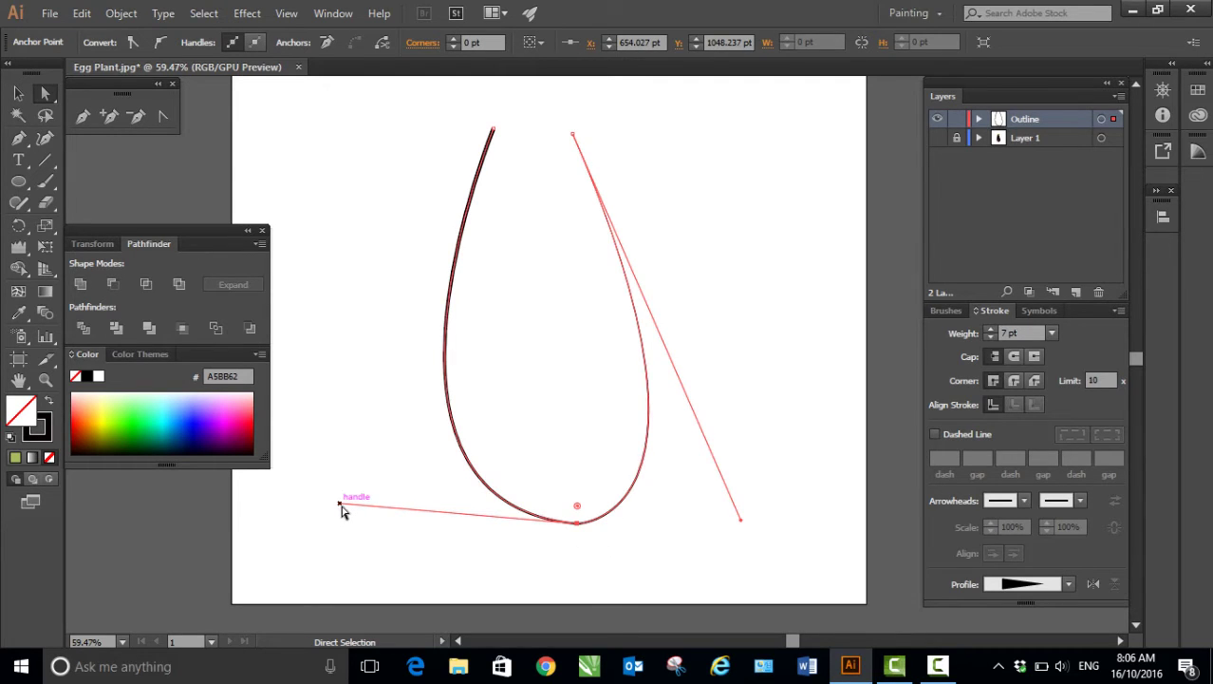
drag(339, 503, 358, 528)
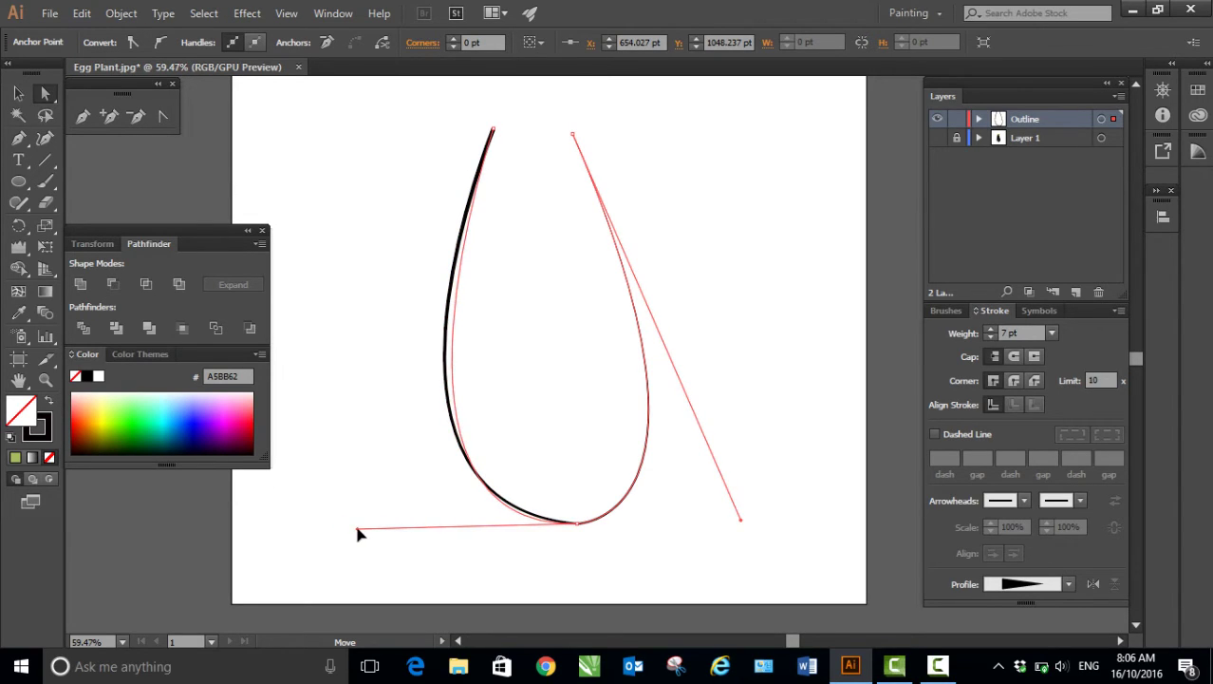
drag(358, 534, 351, 529)
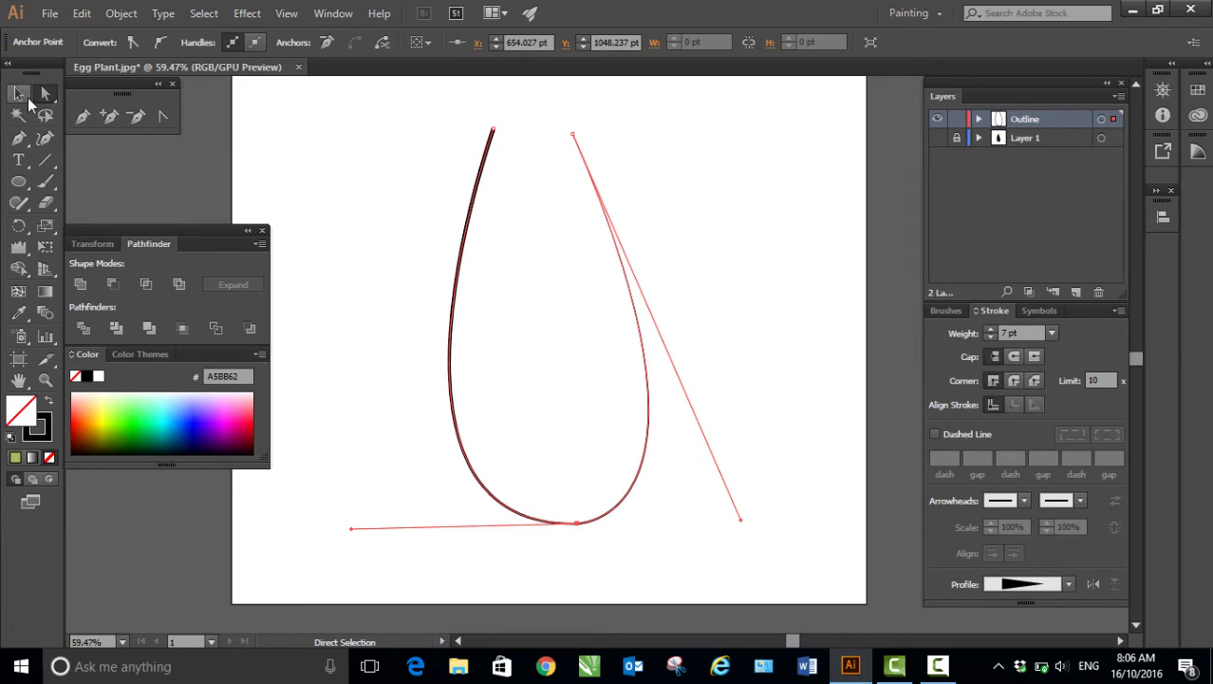
Give the outline Width Profile 1 for tapered ends, then deselect and show Layer 1.
click(18, 93)
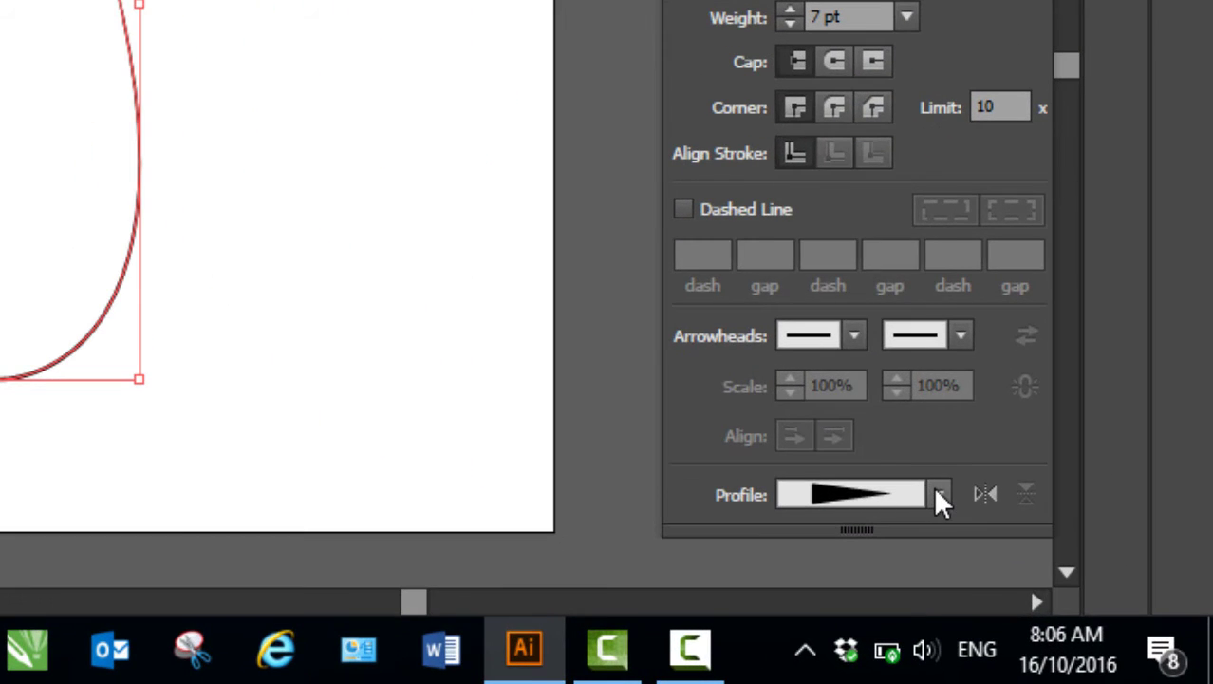
click(1068, 584)
click(826, 99)
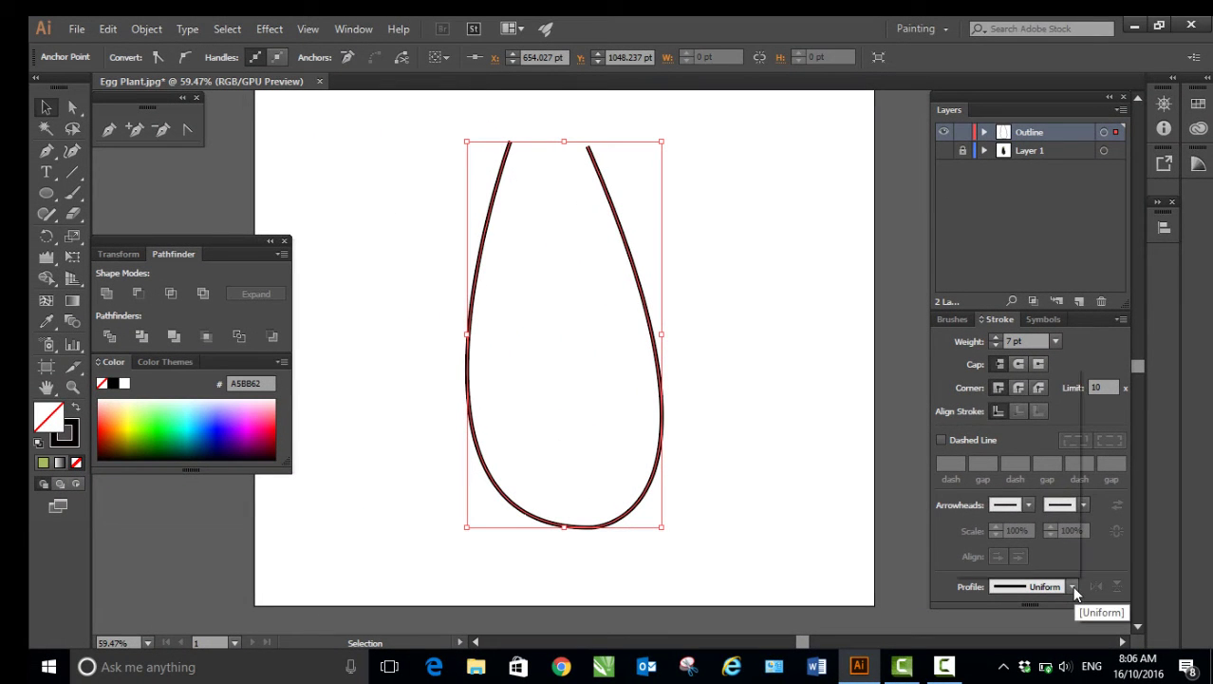
click(1072, 586)
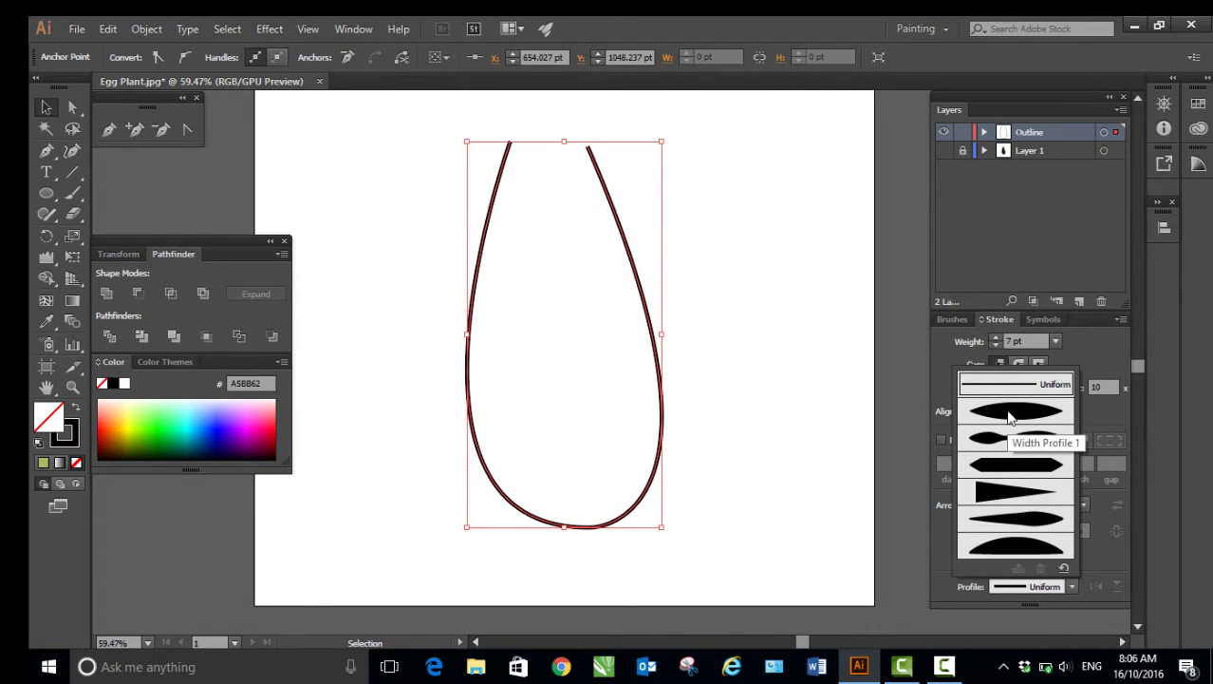
click(1008, 415)
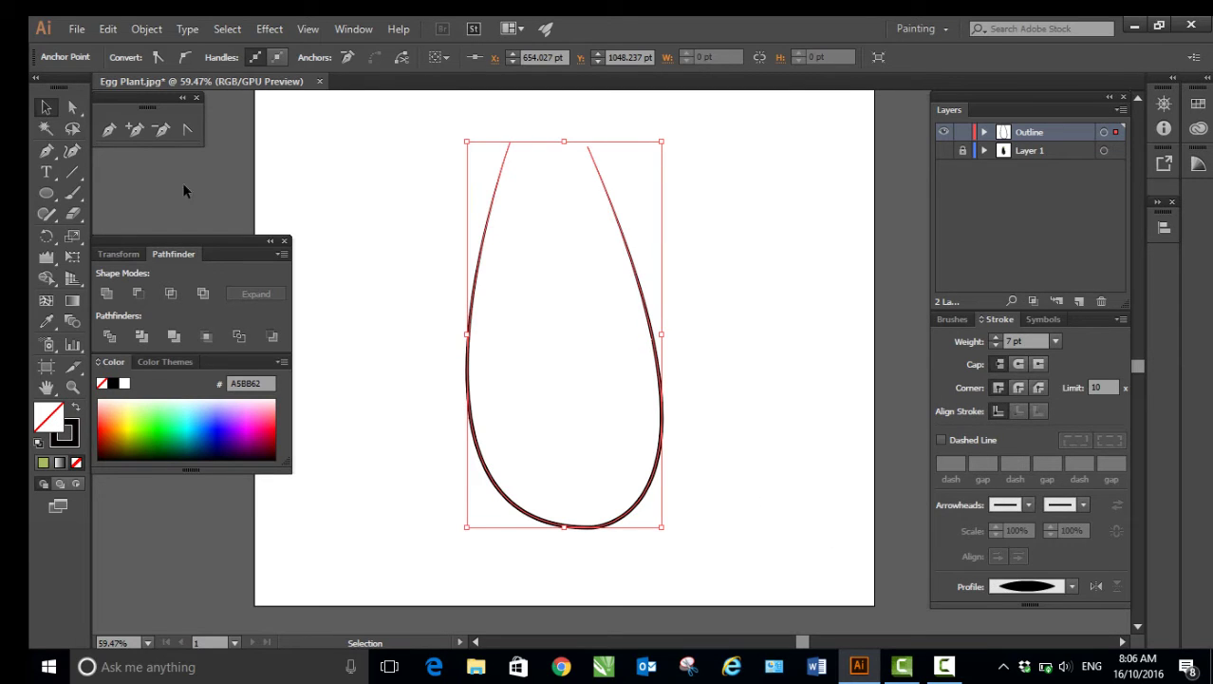
click(704, 425)
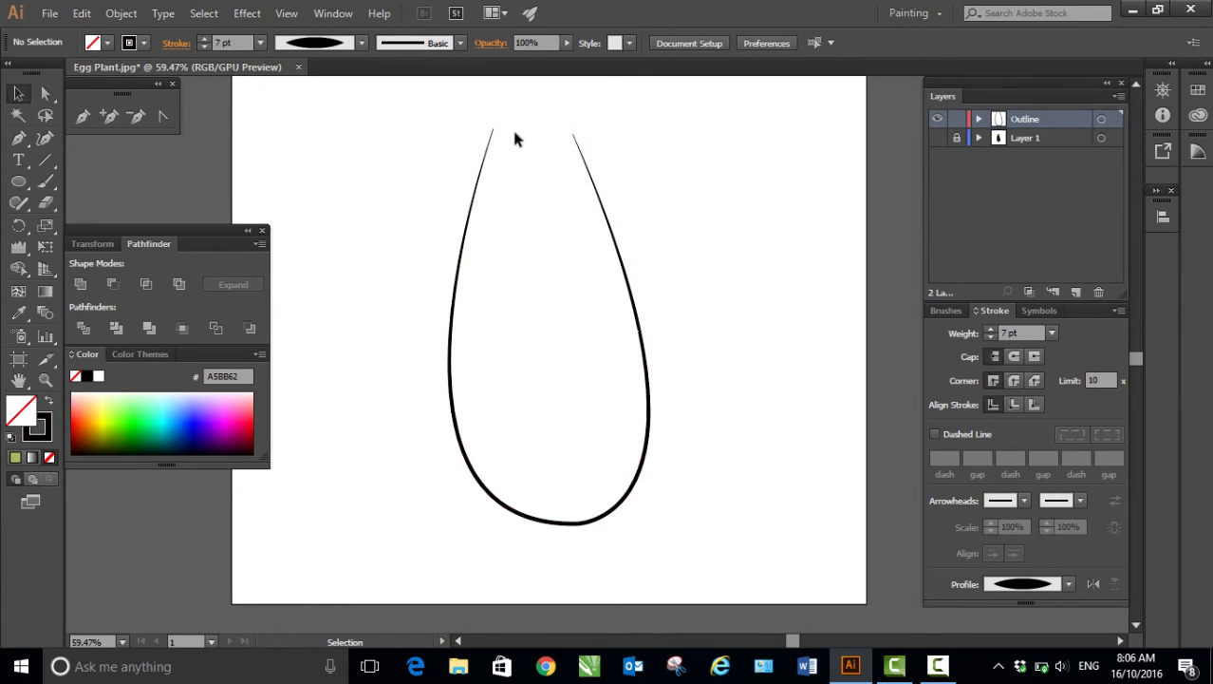
click(938, 139)
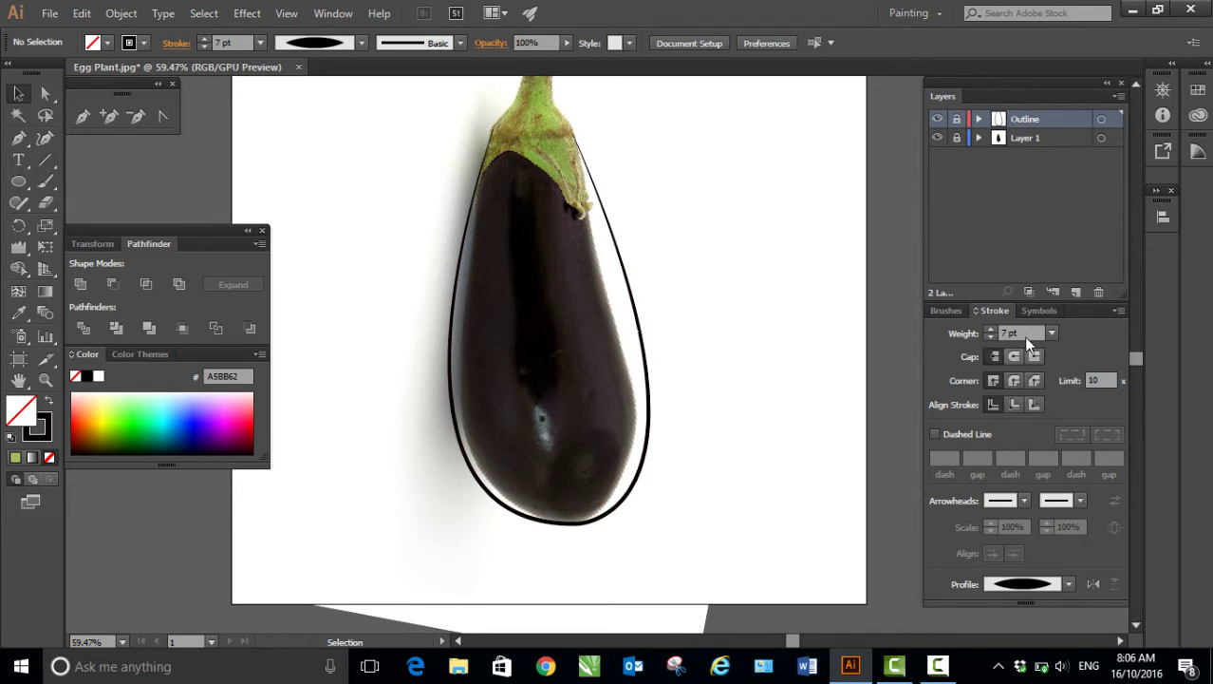
Add a third layer above Outline and zoom in so the stem fills the view.
click(1075, 293)
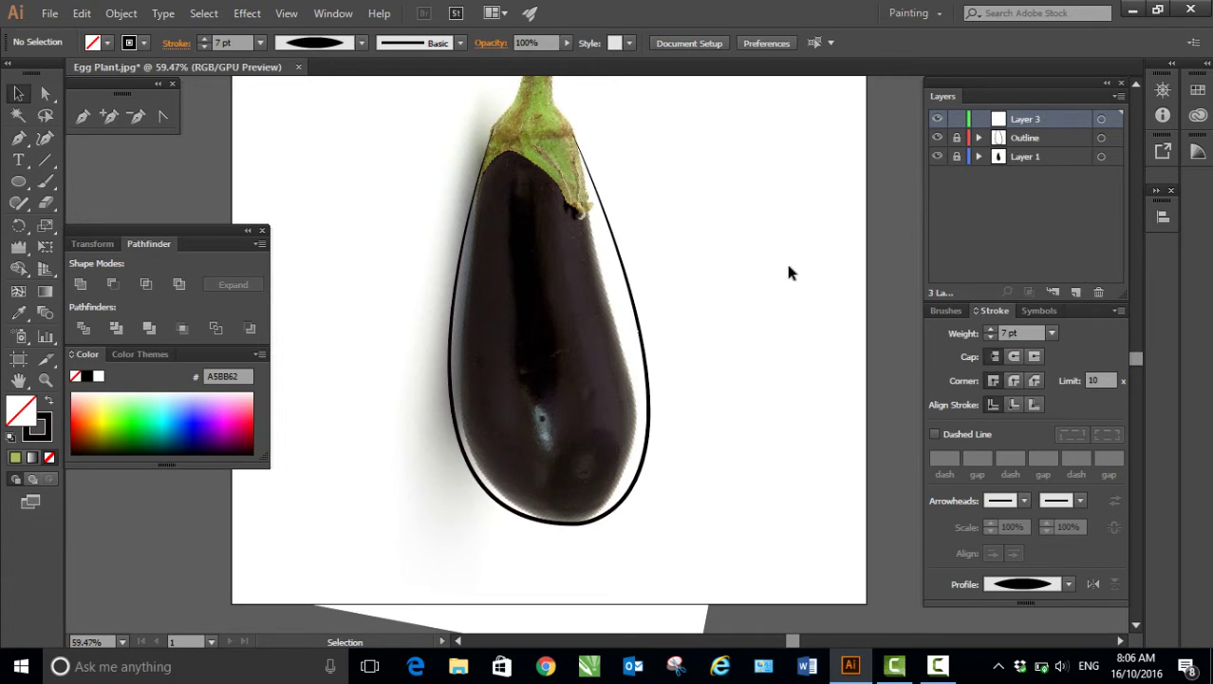
mouse_move(770, 267)
mouse_down()
mouse_move(775, 383)
mouse_move(786, 367)
mouse_up()
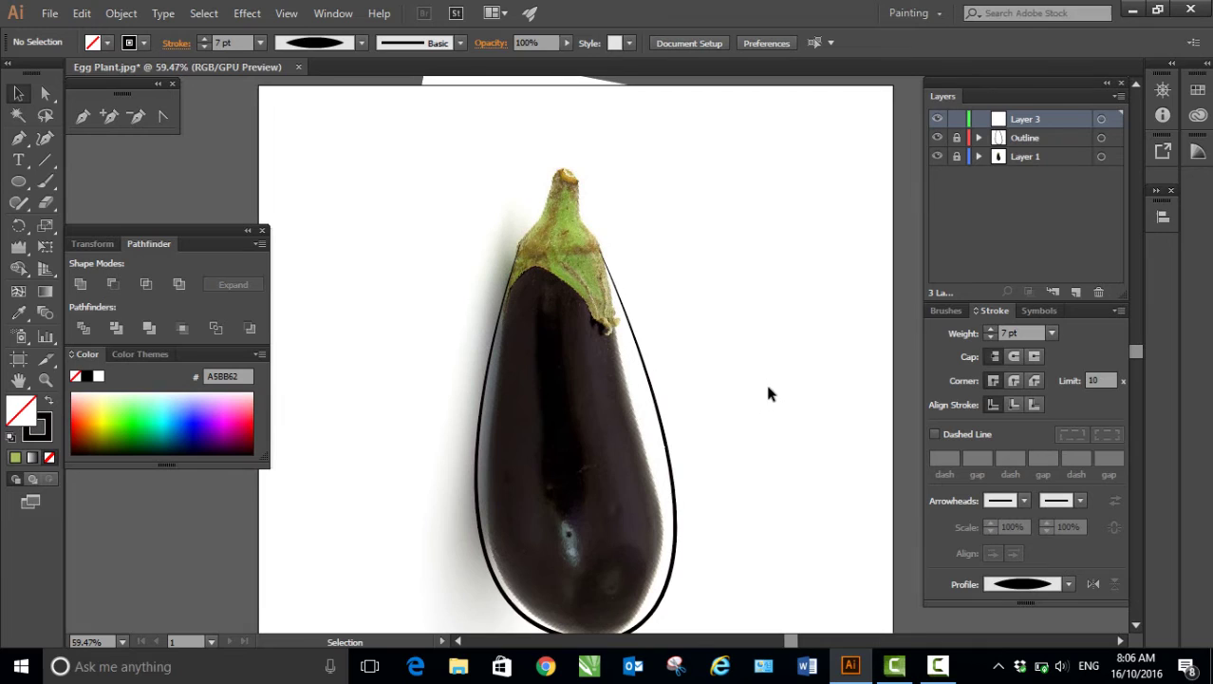
key(z)
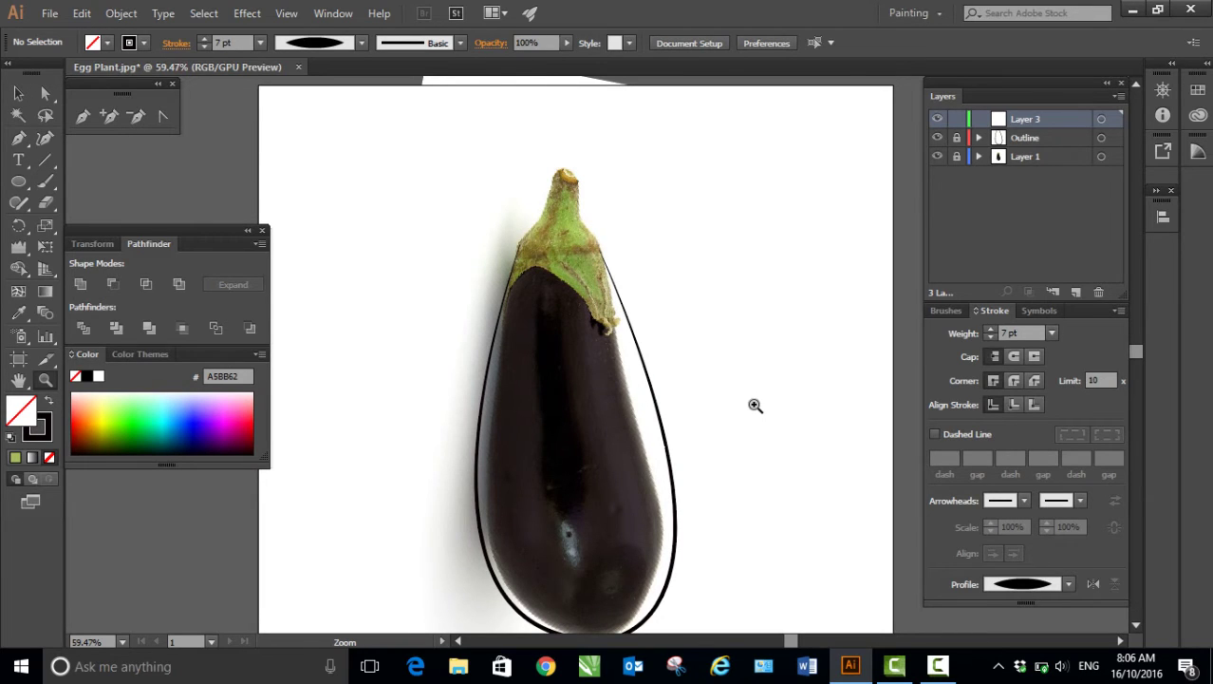
click(751, 410)
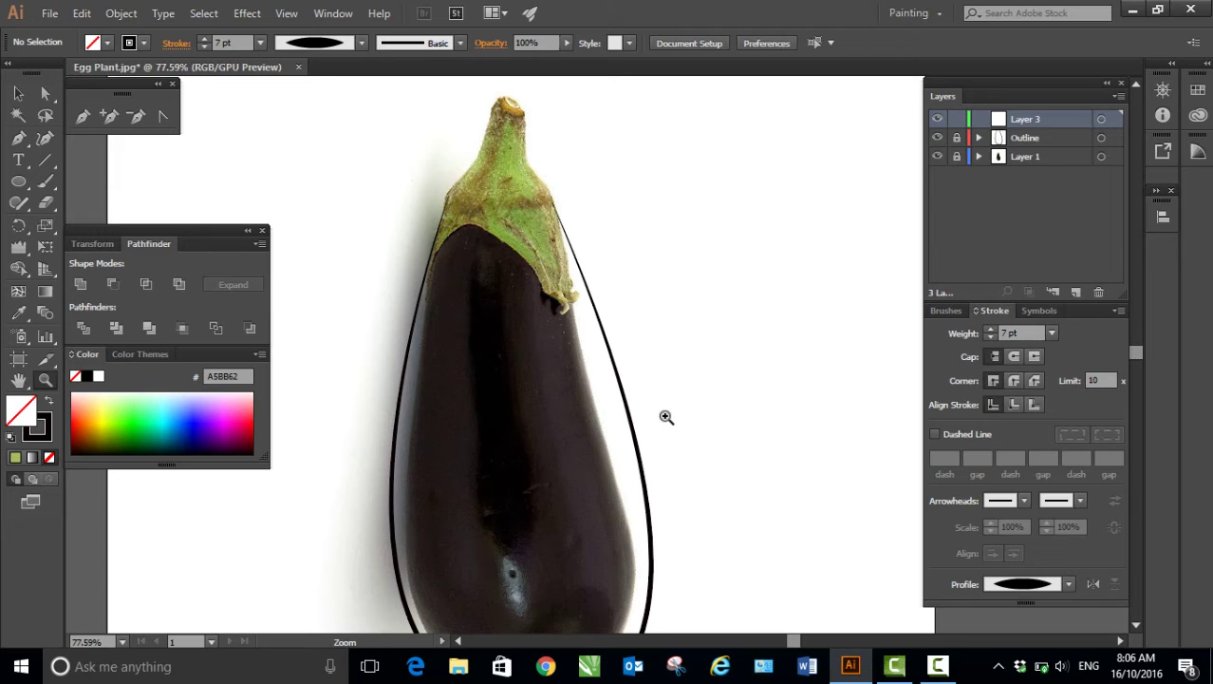
drag(661, 421, 770, 522)
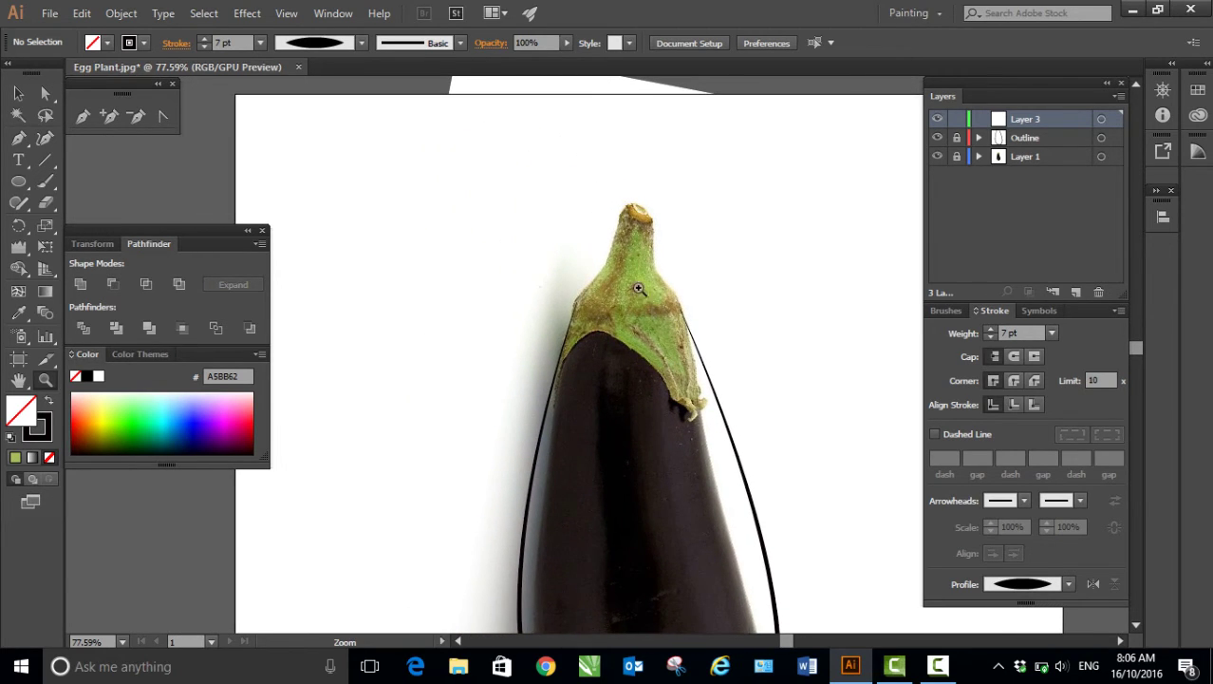
key(p)
click(1027, 122)
text(top)
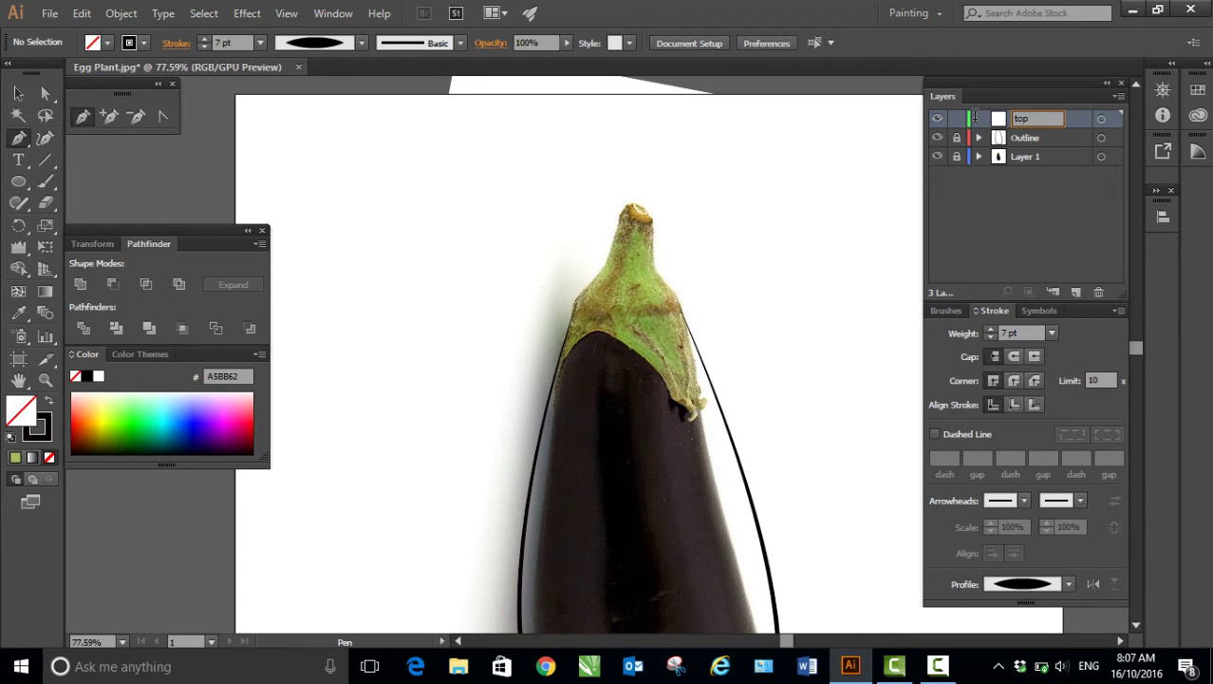
Trace the stem and cap outline from the stem tip, then finish the path.
click(634, 207)
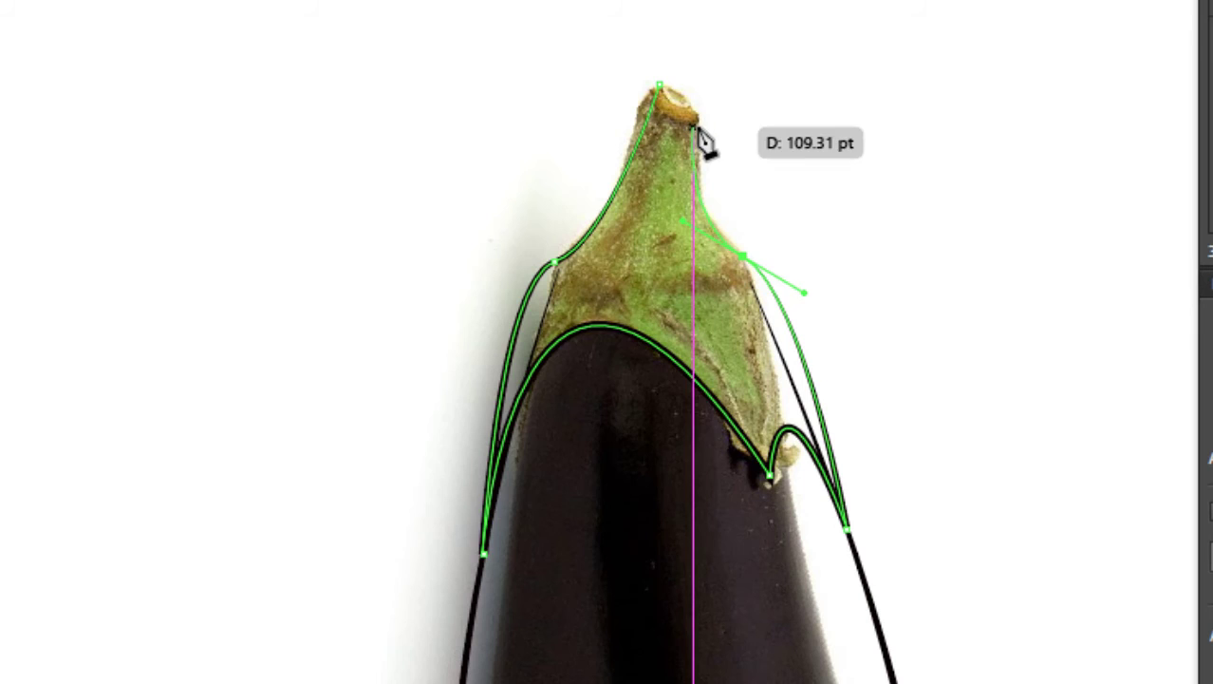
ctrl+click(707, 122)
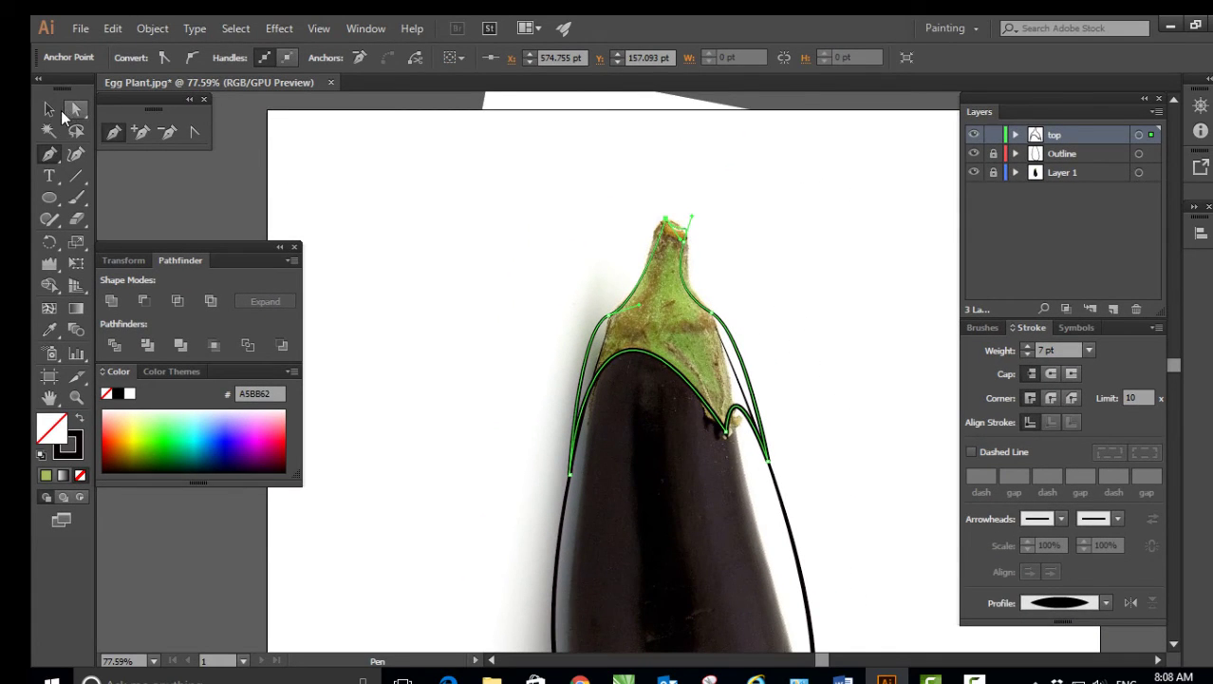
click(61, 111)
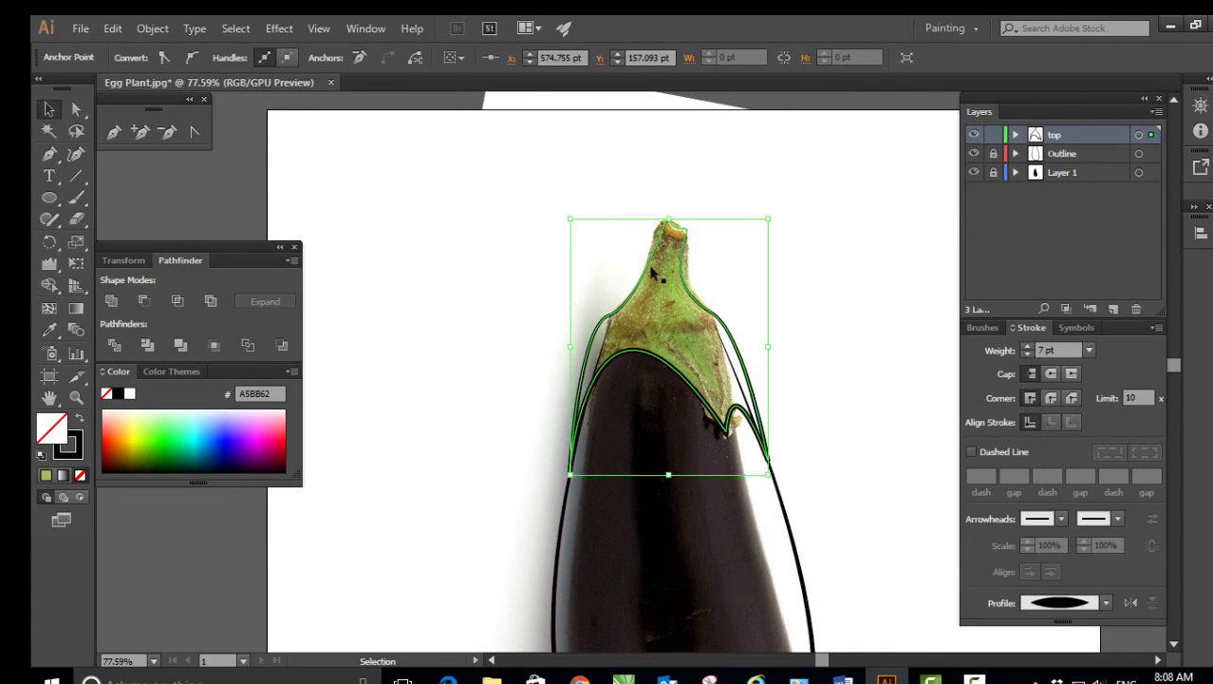
Hide the eggplant photo layer and pan and zoom to inspect the black outline.
click(829, 339)
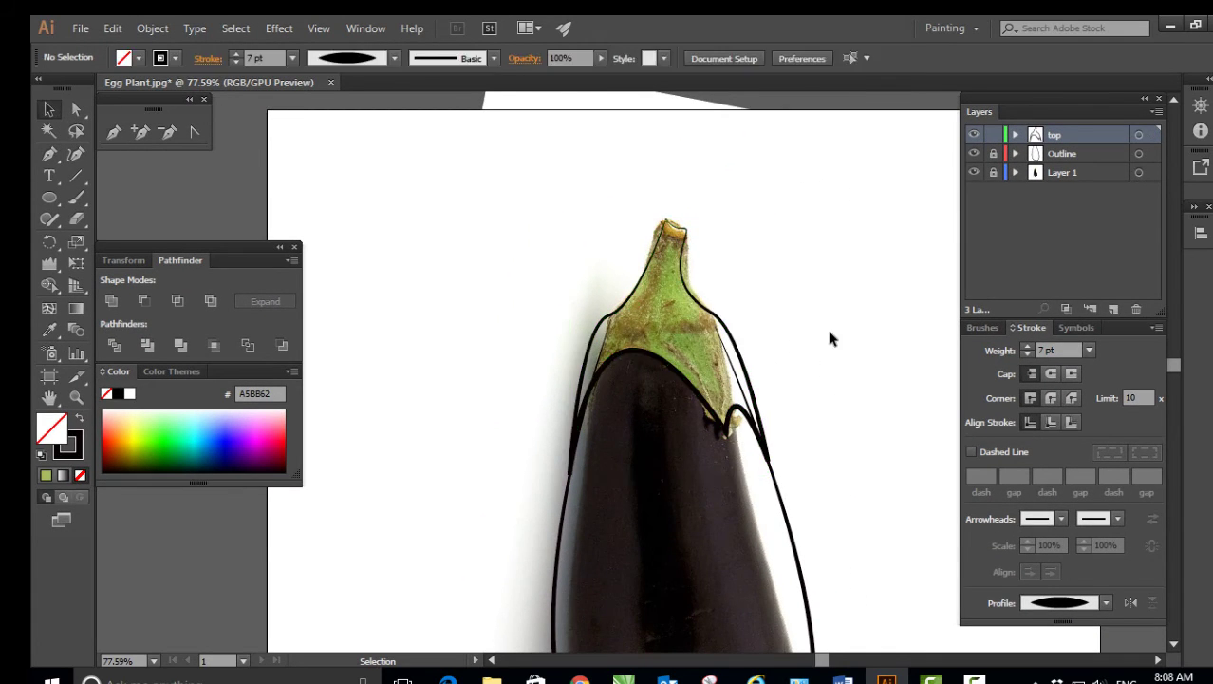
click(973, 173)
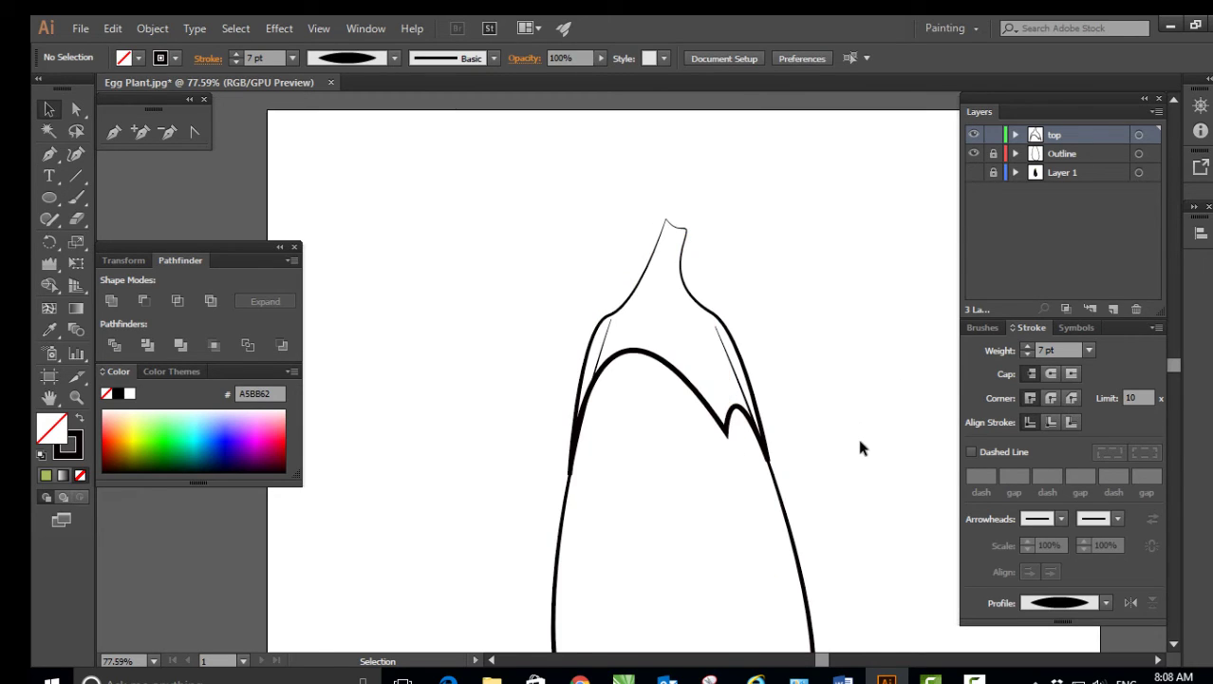
mouse_move(860, 455)
mouse_down()
mouse_move(883, 211)
mouse_move(836, 357)
mouse_up()
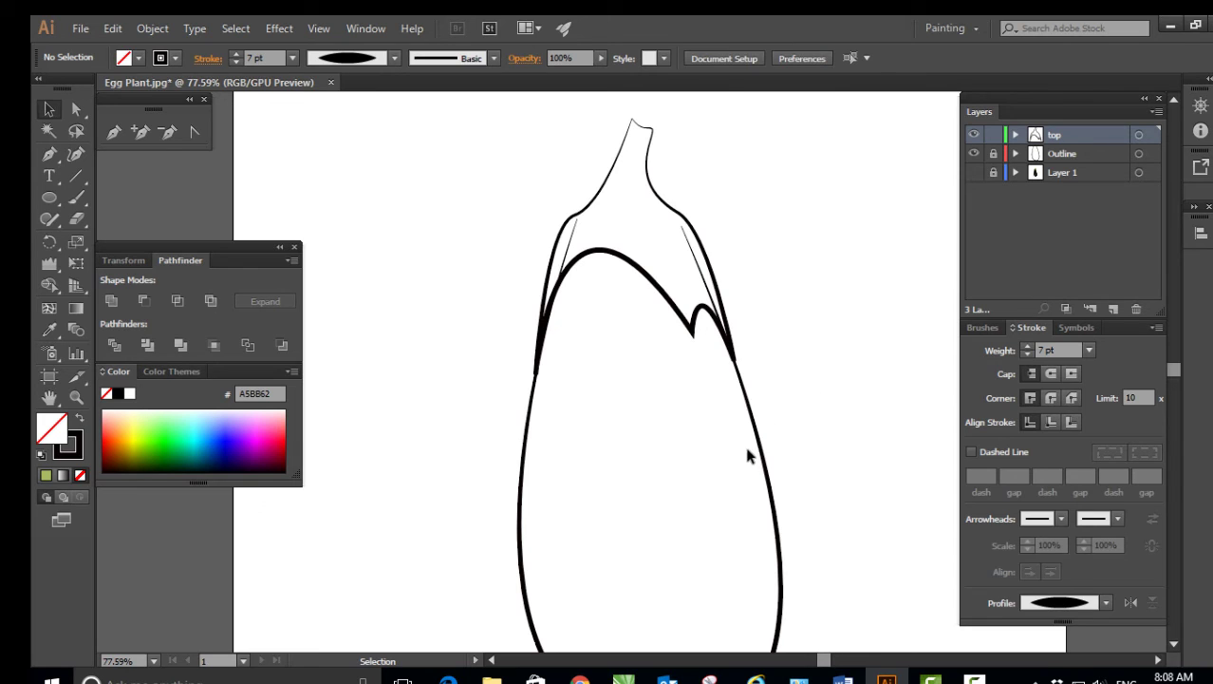
key(ctrl+a)
mouse_move(747, 456)
mouse_down()
mouse_move(772, 548)
mouse_move(601, 409)
mouse_up()
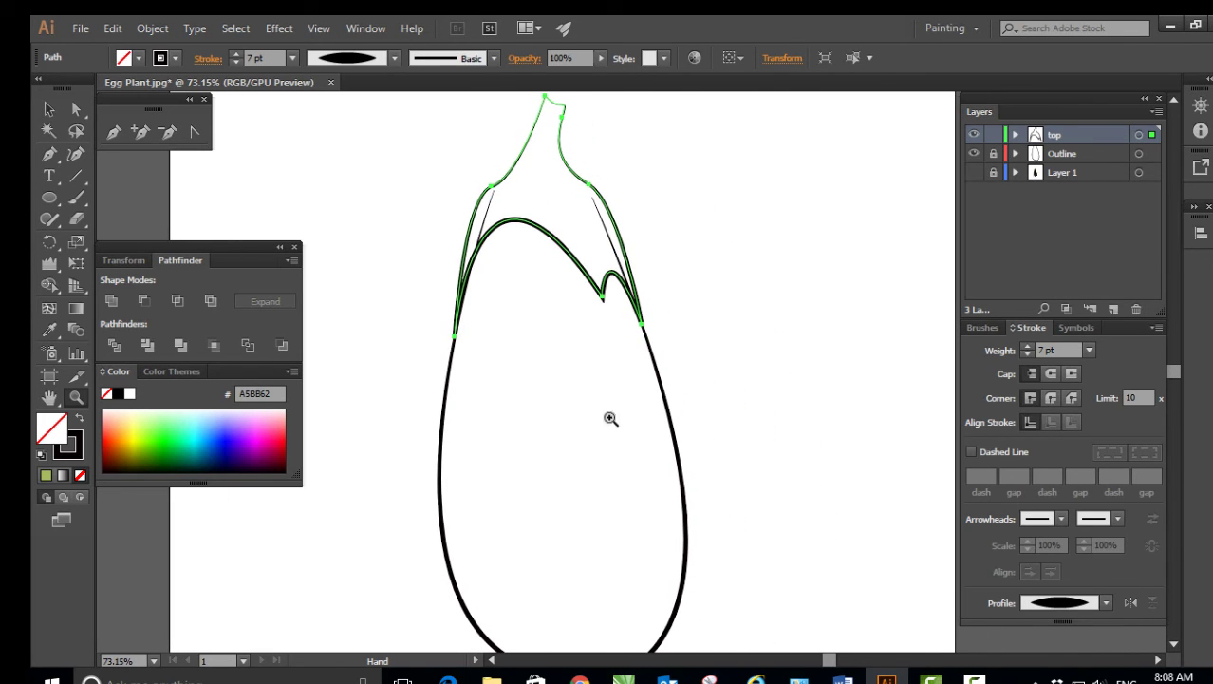
drag(767, 445, 650, 440)
click(540, 410)
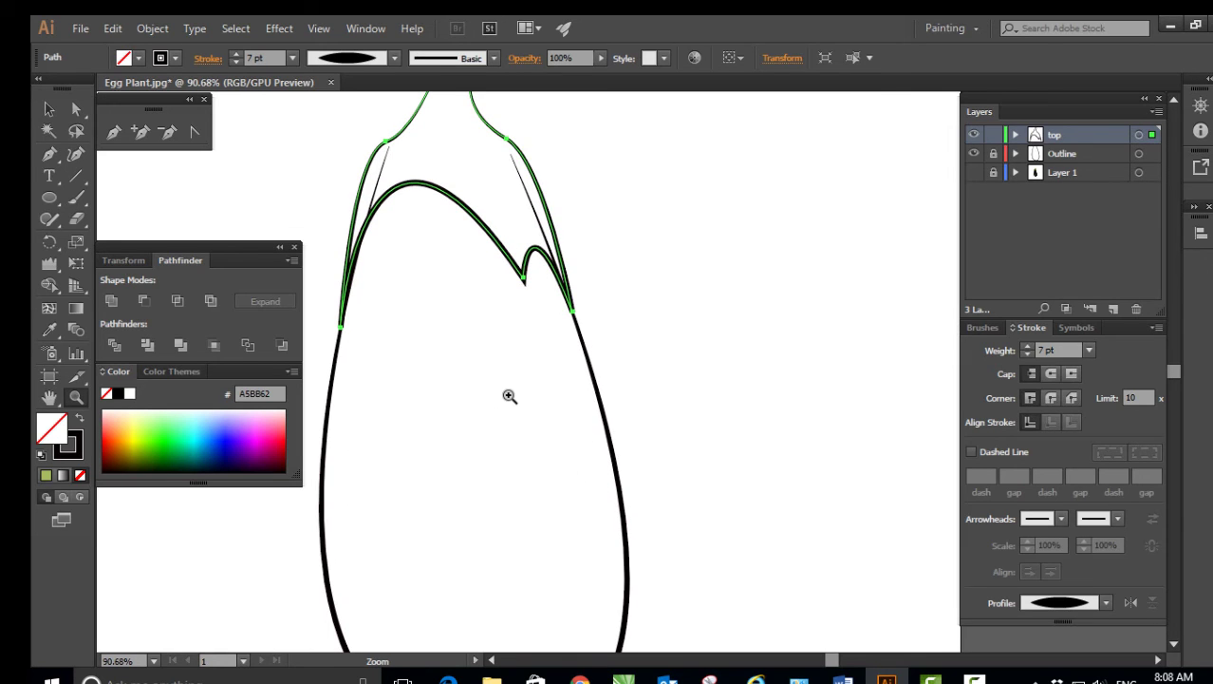
mouse_move(491, 385)
mouse_down()
mouse_move(539, 431)
mouse_move(631, 469)
mouse_move(645, 364)
mouse_up()
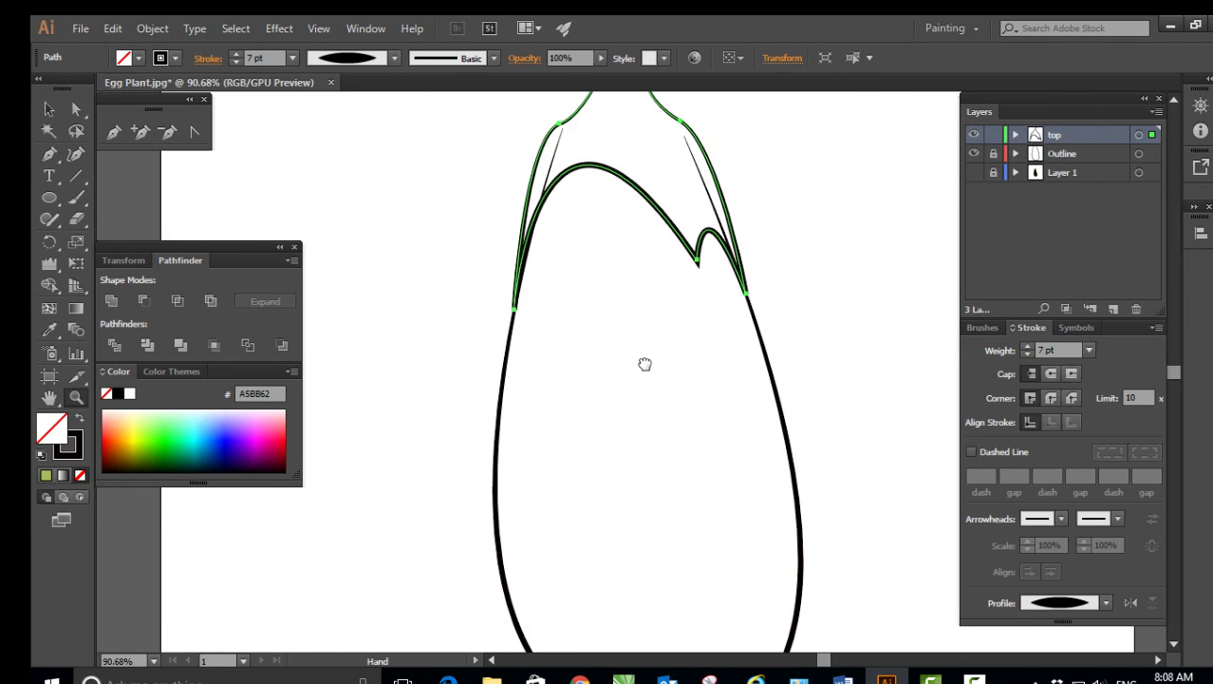
Select the stem outline path and lock the top layer.
click(55, 114)
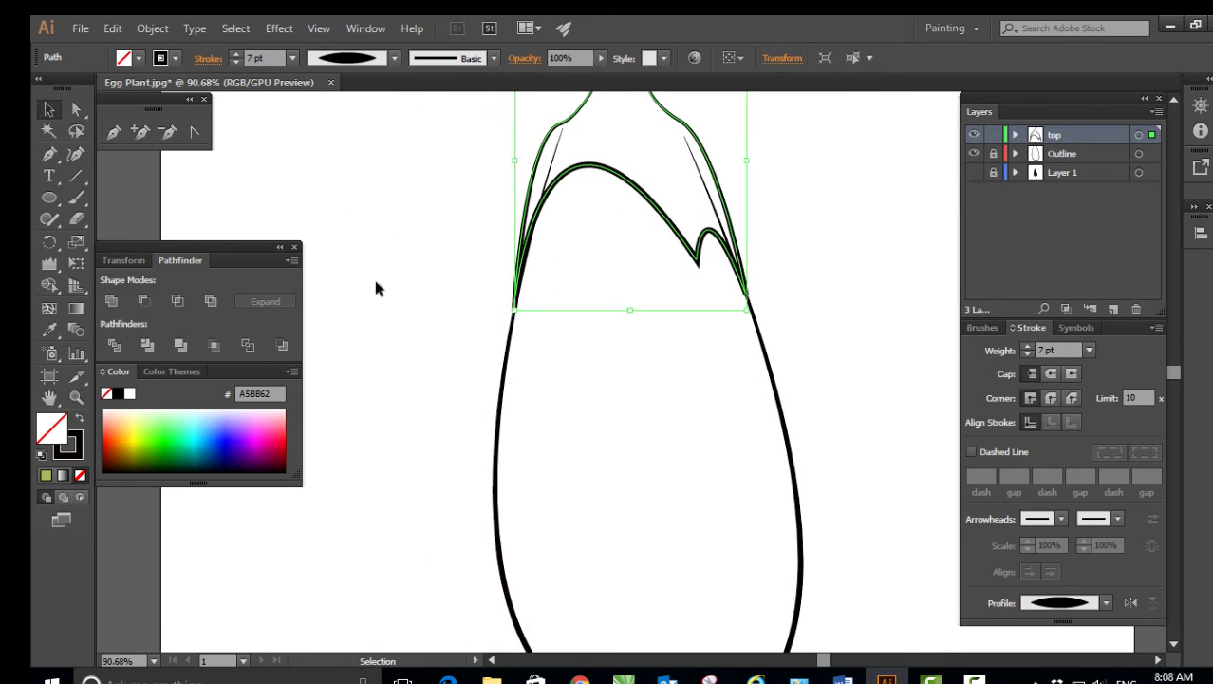
click(779, 407)
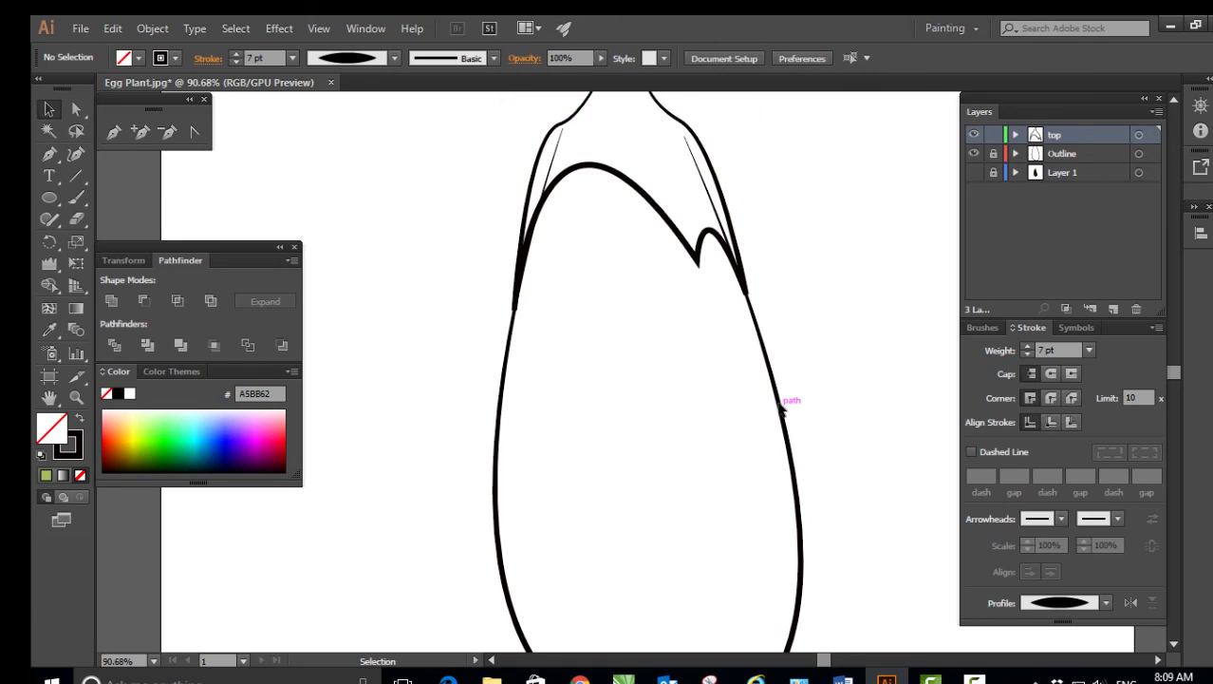
click(734, 200)
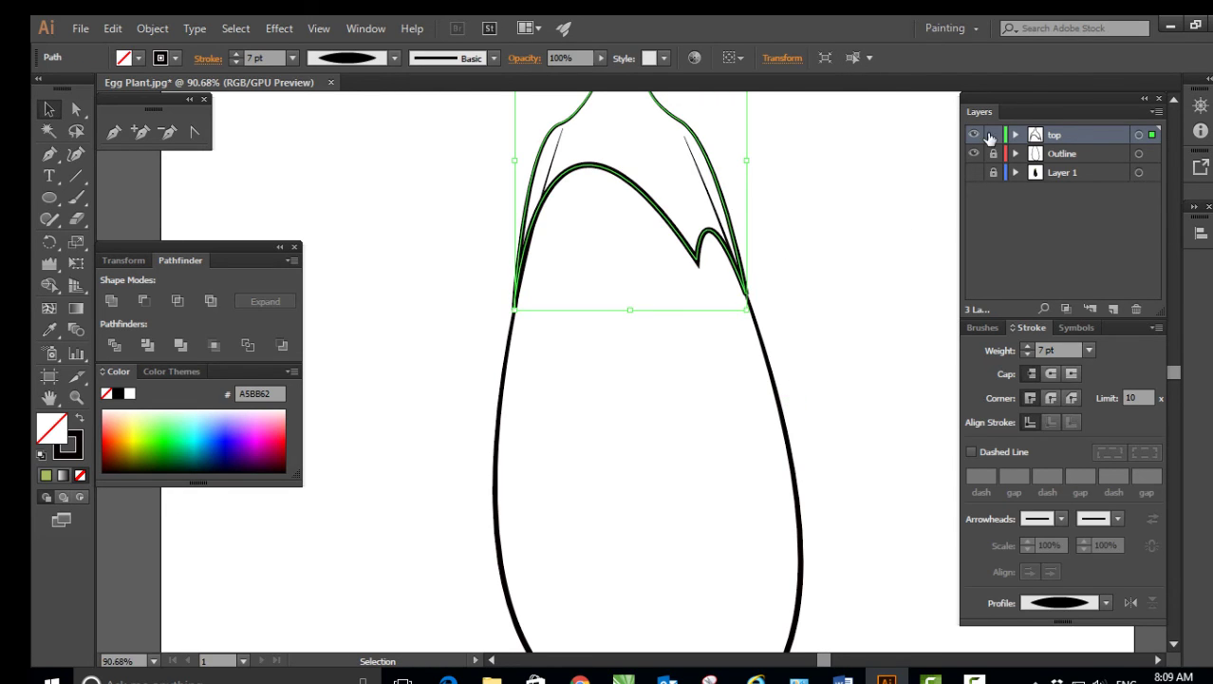
click(994, 135)
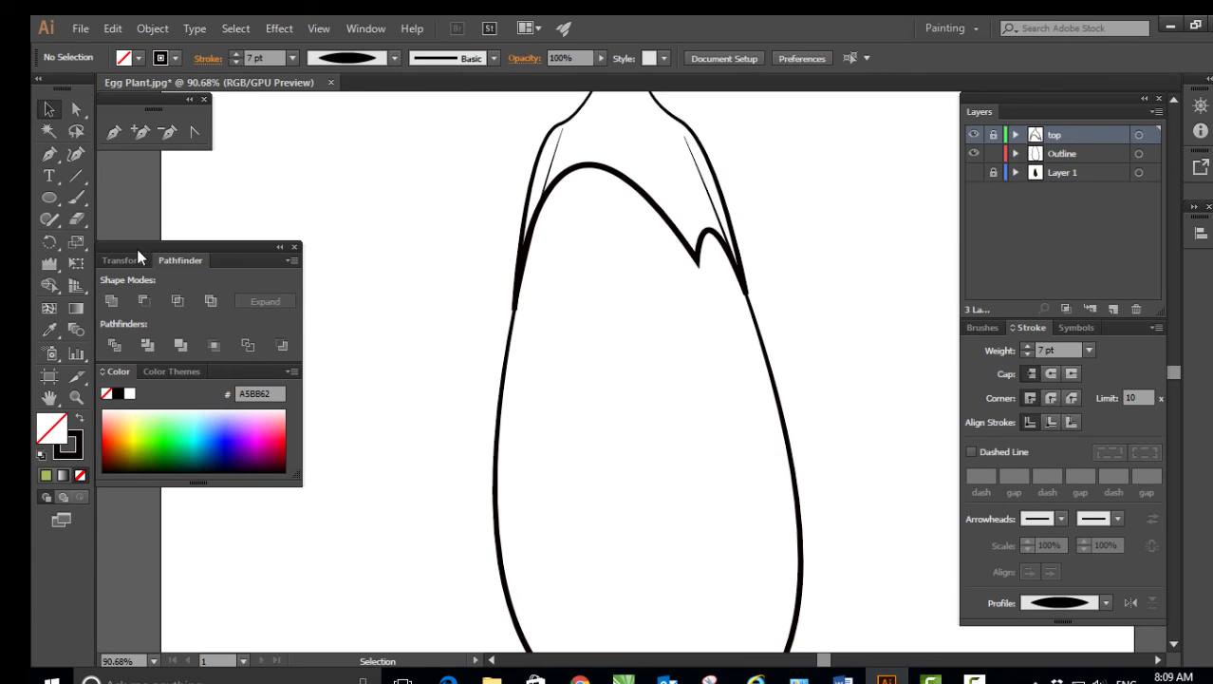
Take the Eraser tool and magnify the cap's right side closely.
click(70, 219)
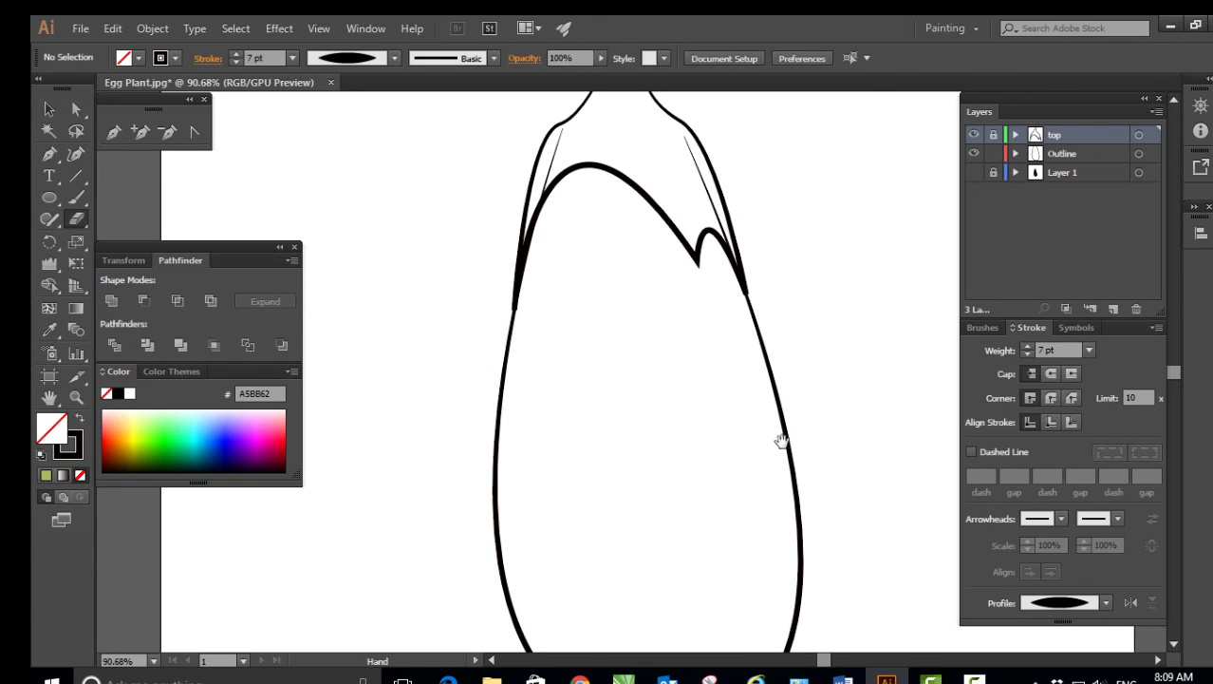
drag(696, 408, 694, 555)
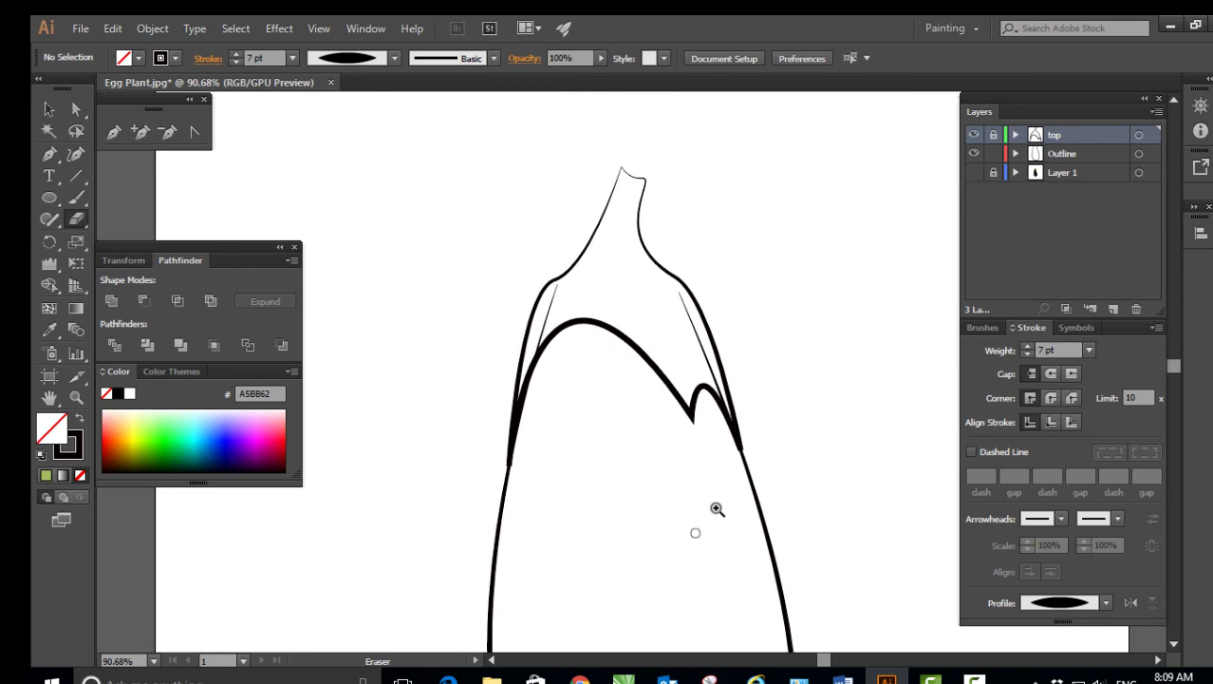
key(z)
drag(696, 341, 358, 298)
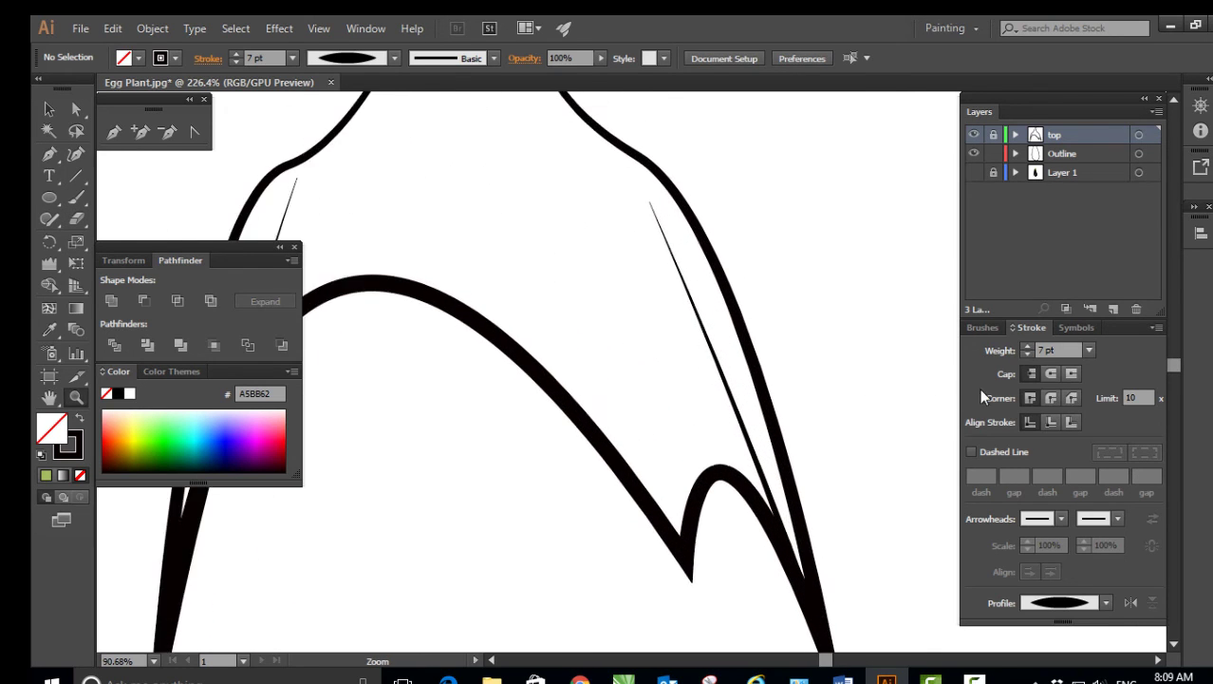
Erase the thin stray lines on the right and left sides under the cap.
click(74, 220)
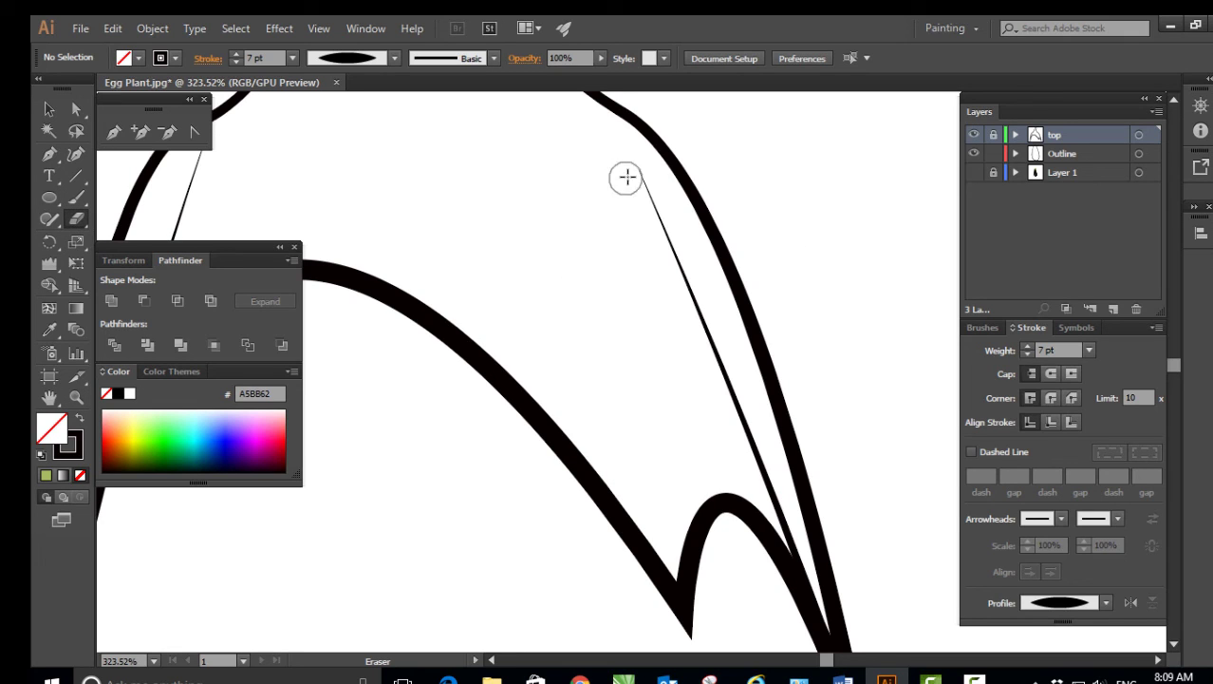
drag(627, 177, 783, 528)
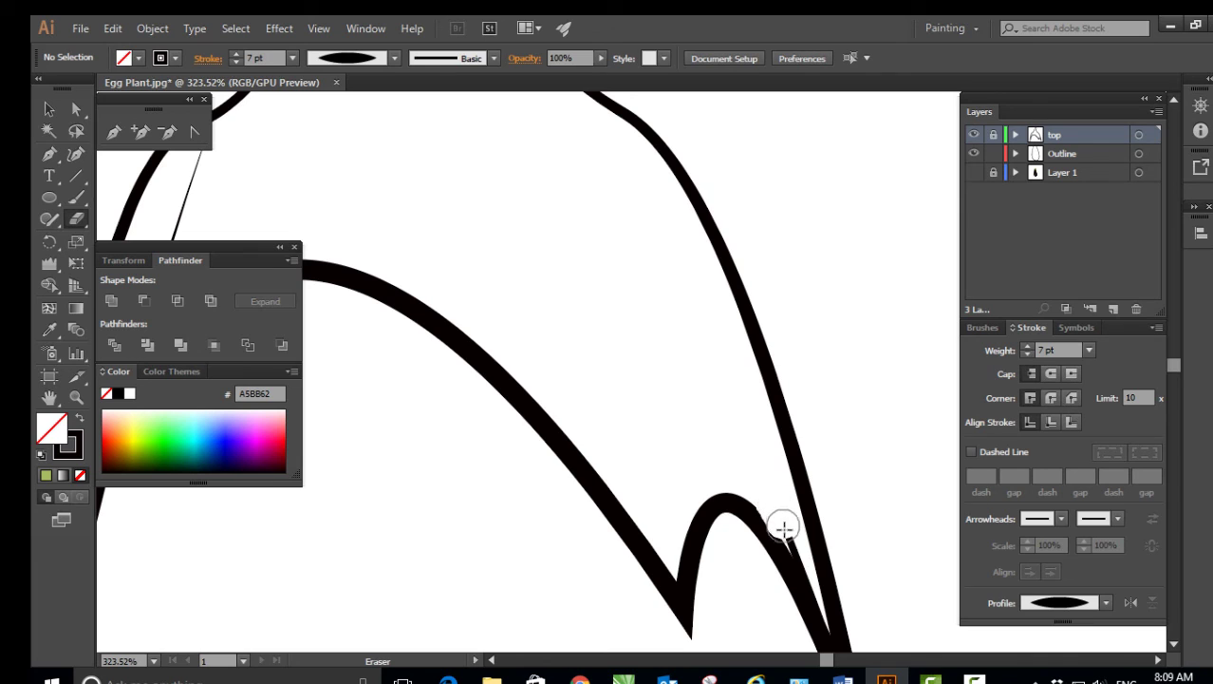
drag(784, 528, 819, 574)
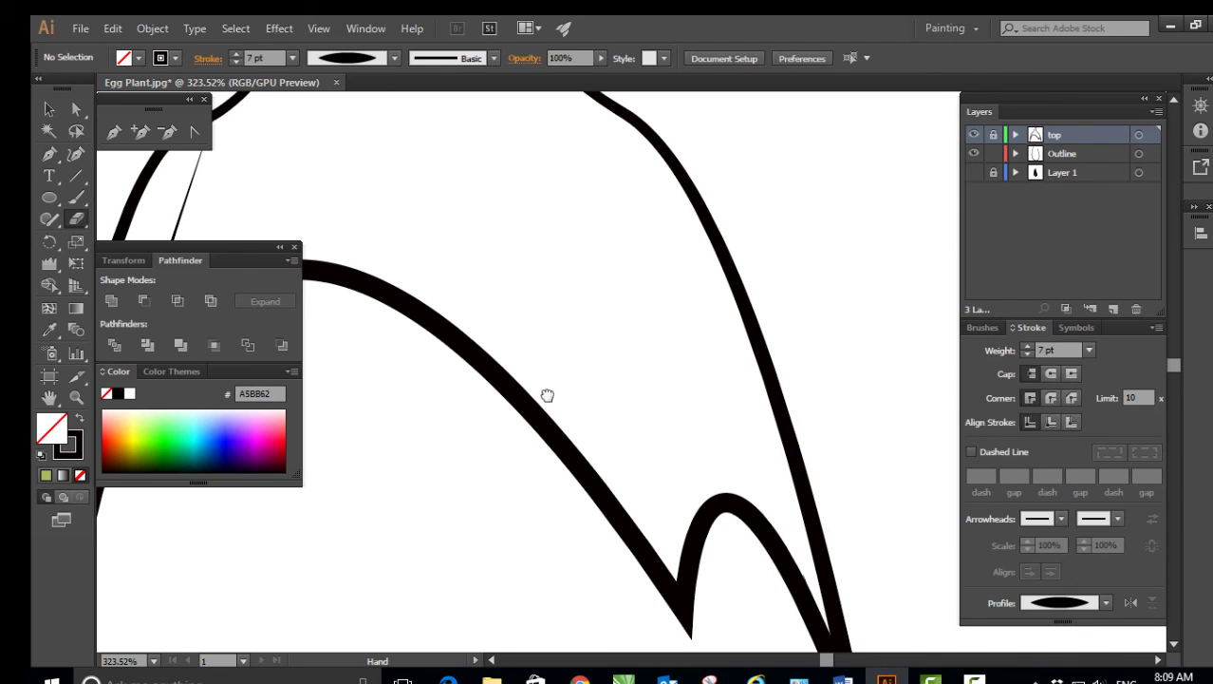
mouse_move(547, 394)
mouse_down()
mouse_move(728, 344)
mouse_move(838, 431)
mouse_move(856, 515)
mouse_up()
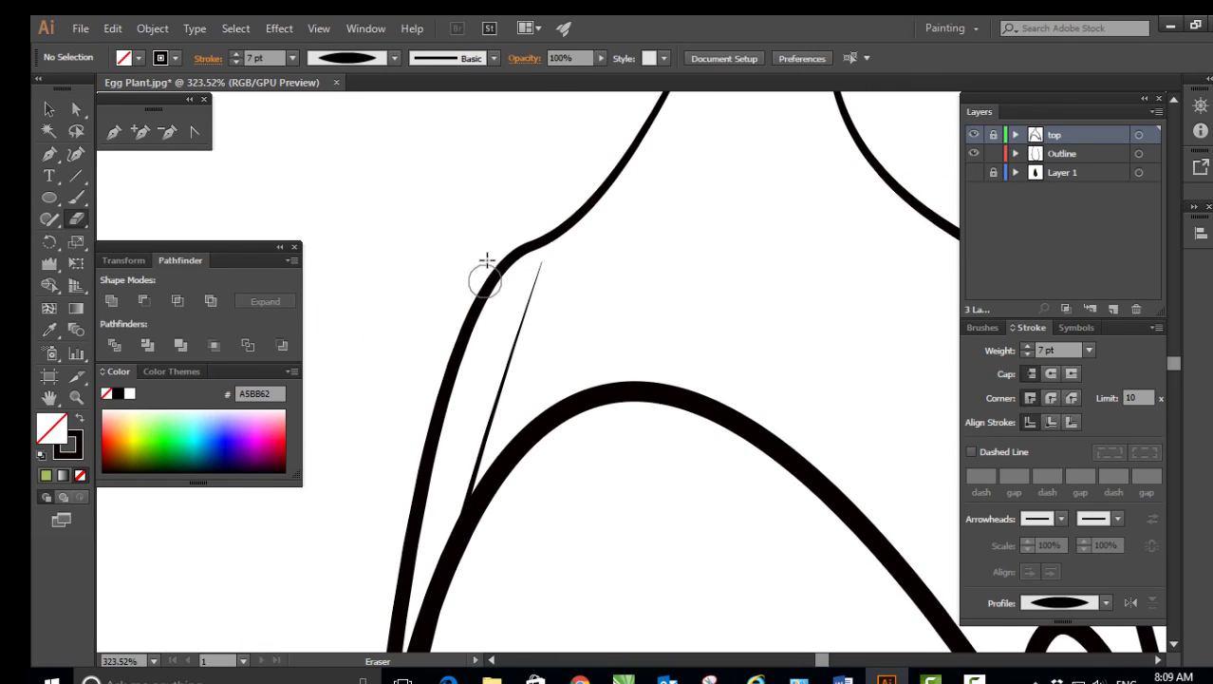
mouse_move(537, 271)
mouse_down()
mouse_move(523, 365)
mouse_move(504, 372)
mouse_move(460, 498)
mouse_up()
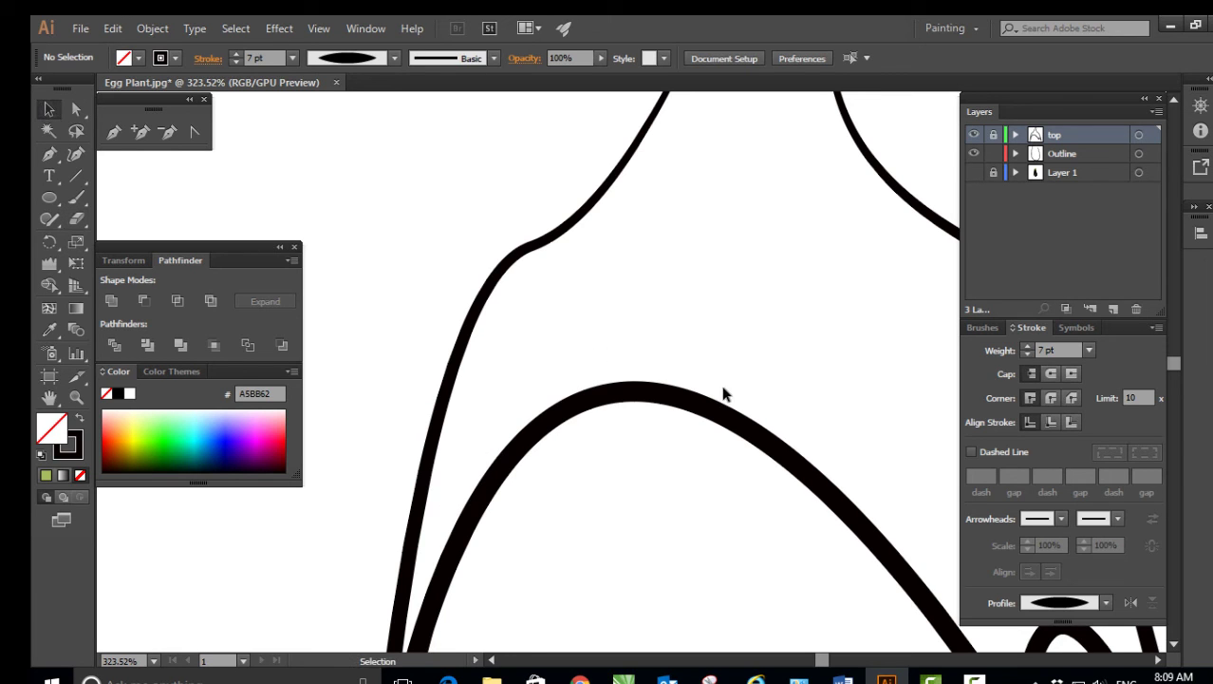
key(z)
drag(745, 379, 513, 459)
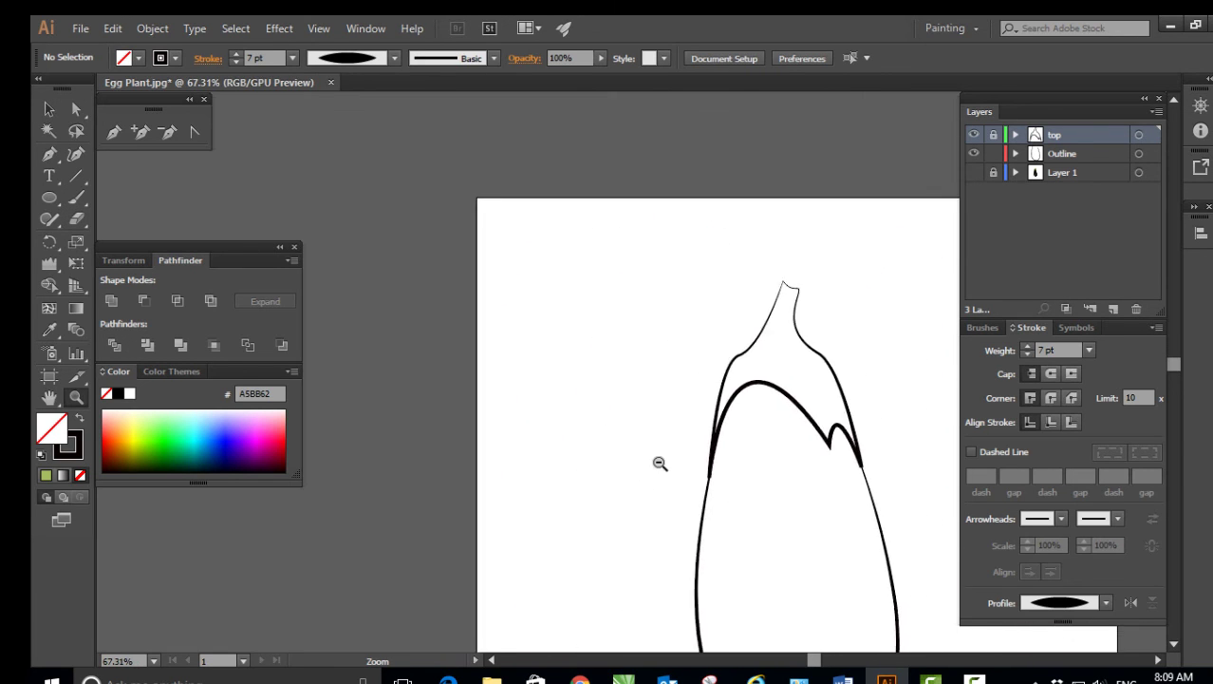
alt+click(660, 463)
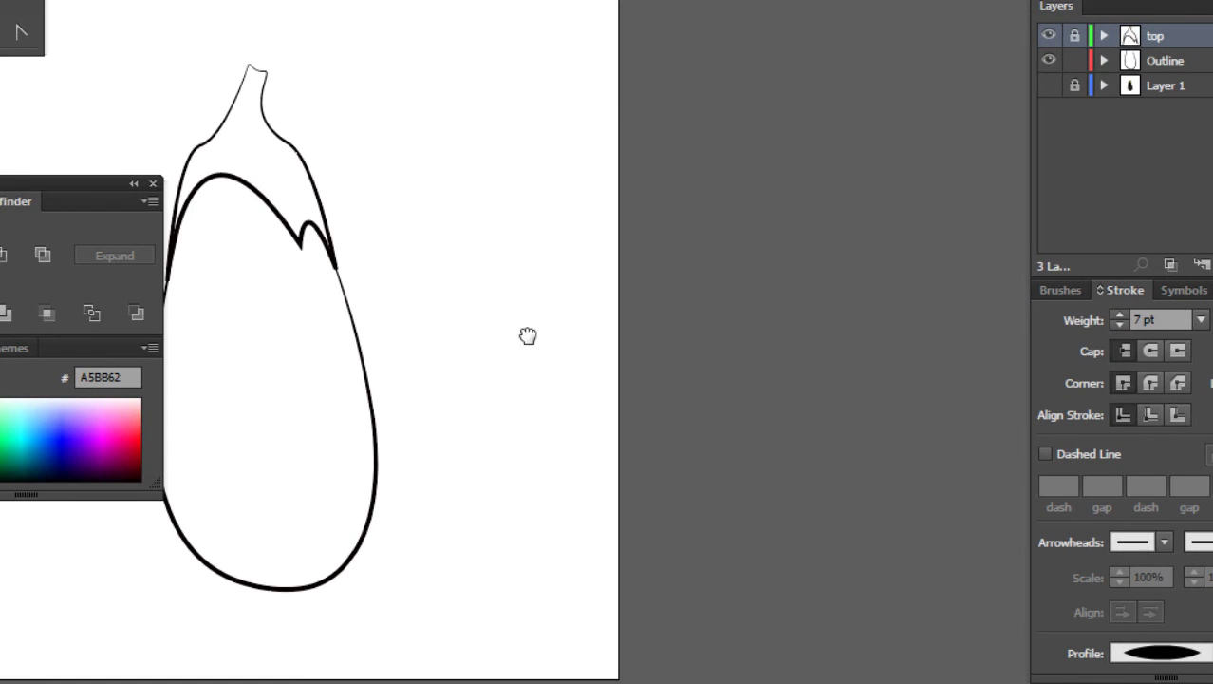
drag(528, 335, 717, 379)
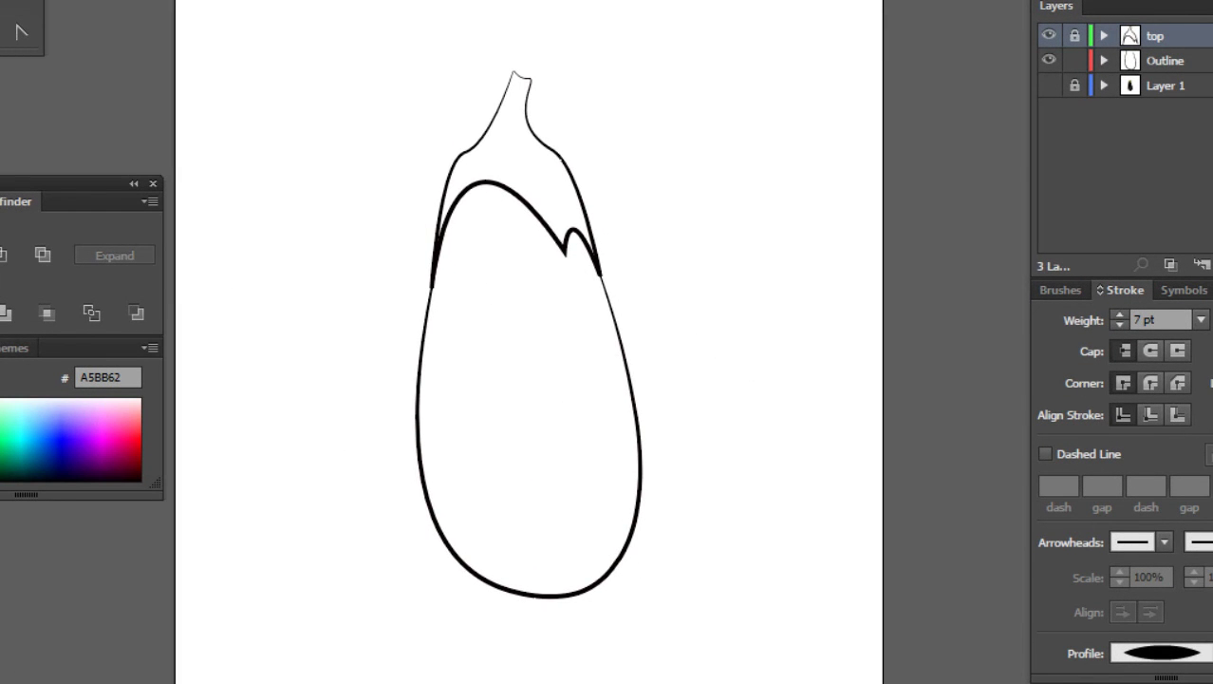